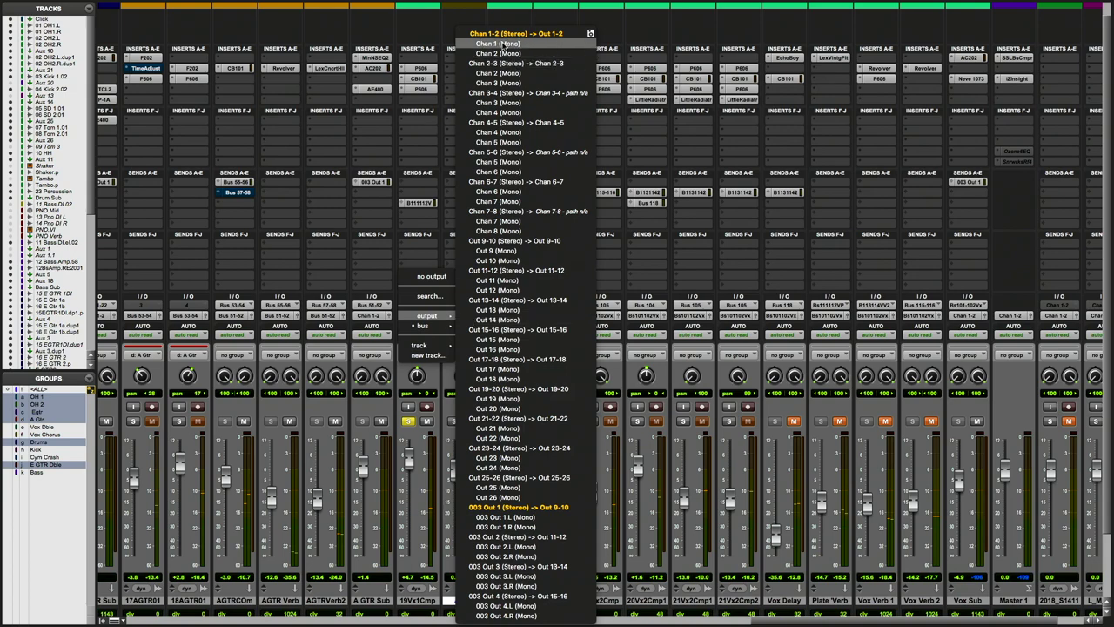
- Set the output of 19Vx1Cmp to Chan 1 (Mono) and the output of Aux 6 to Chan 2 (Mono)
{"action": "left_click", "coordinate": [502, 44]}
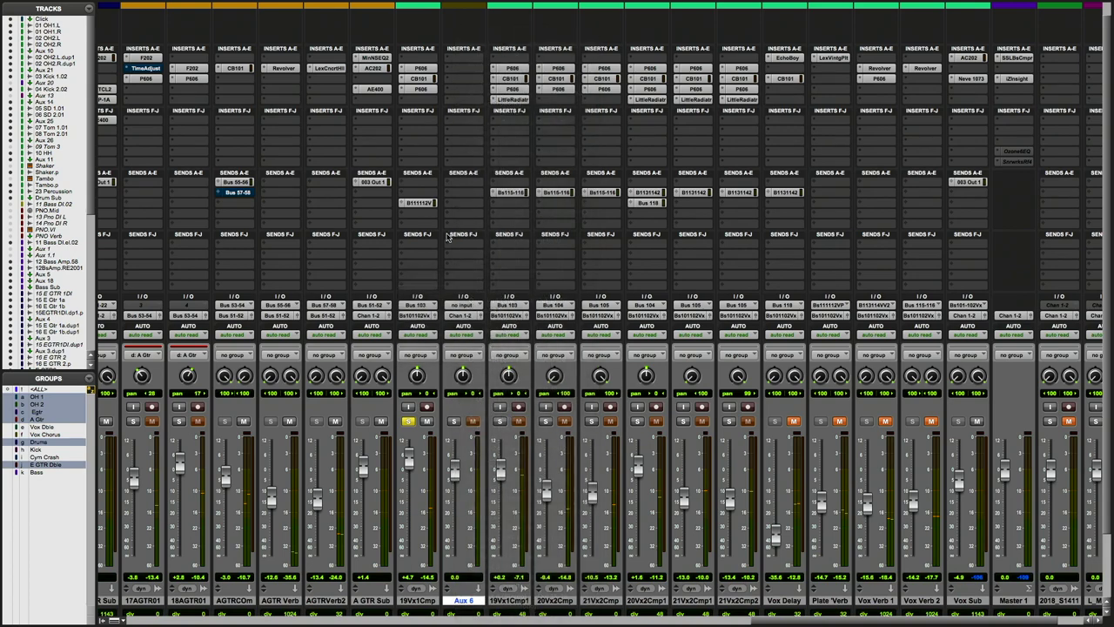
{"action": "left_click", "coordinate": [464, 316]}
{"action": "mouse_move", "coordinate": [463, 319]}
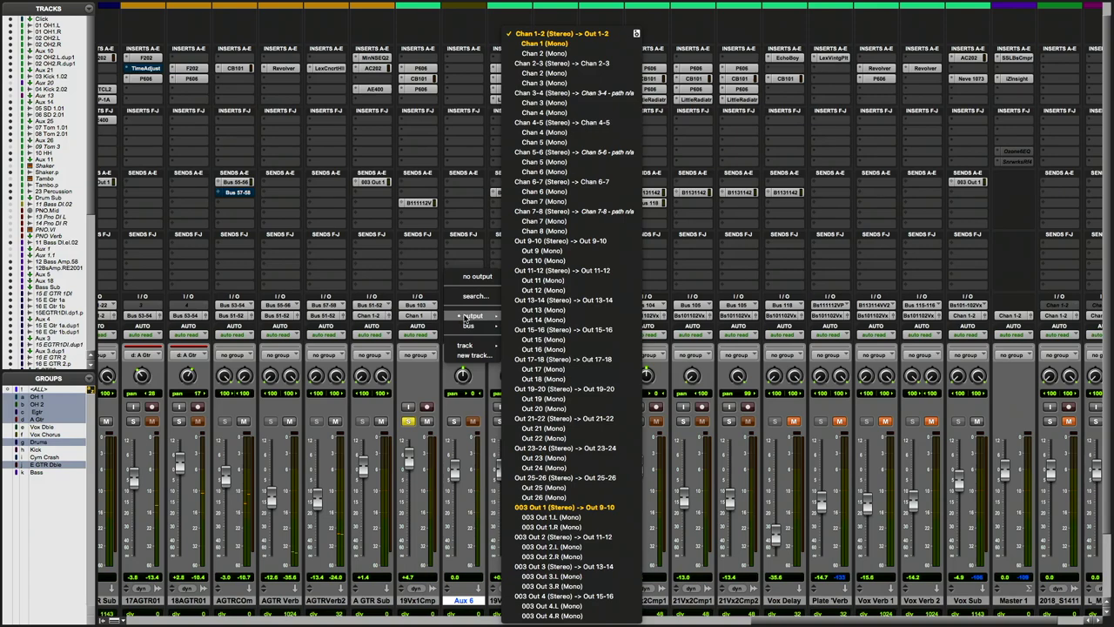
{"action": "left_click", "coordinate": [551, 49]}
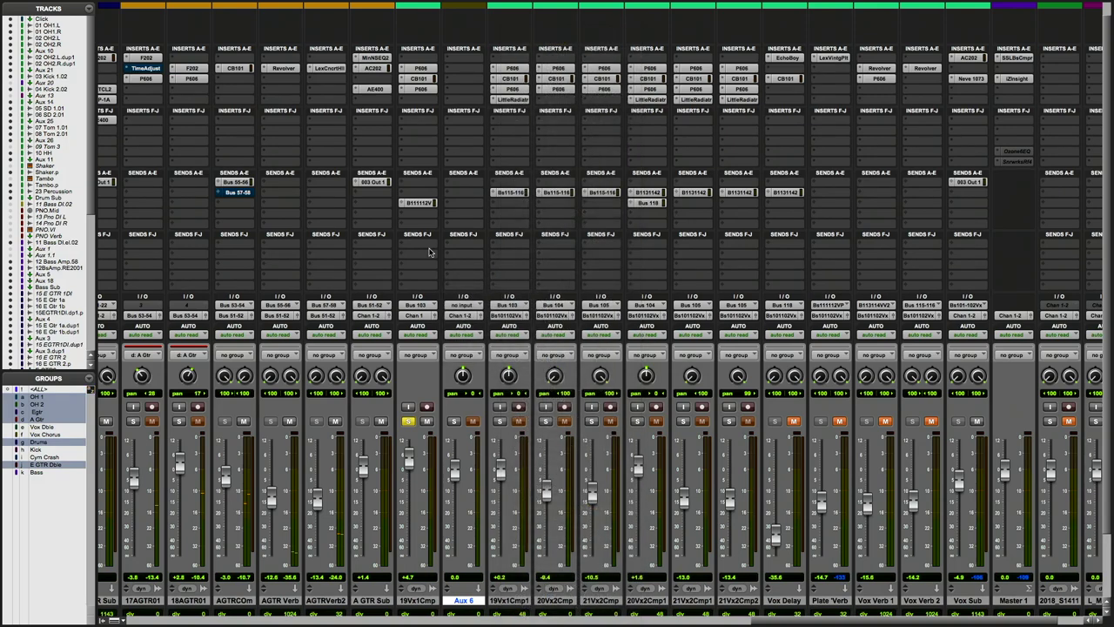
- Route 19Vx1Cmp to Aux 6 by adding a send to the Output 9 (Mono) bus and choosing that bus as Aux 6's input
{"action": "left_click", "coordinate": [417, 185]}
{"action": "mouse_move", "coordinate": [418, 185]}
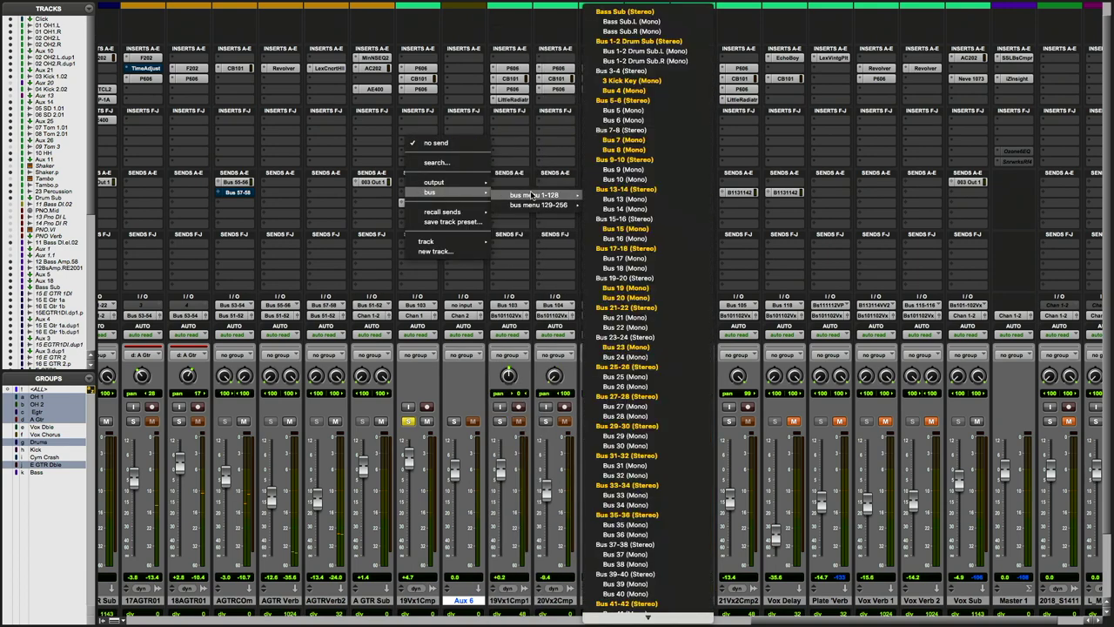
{"action": "mouse_move", "coordinate": [534, 206]}
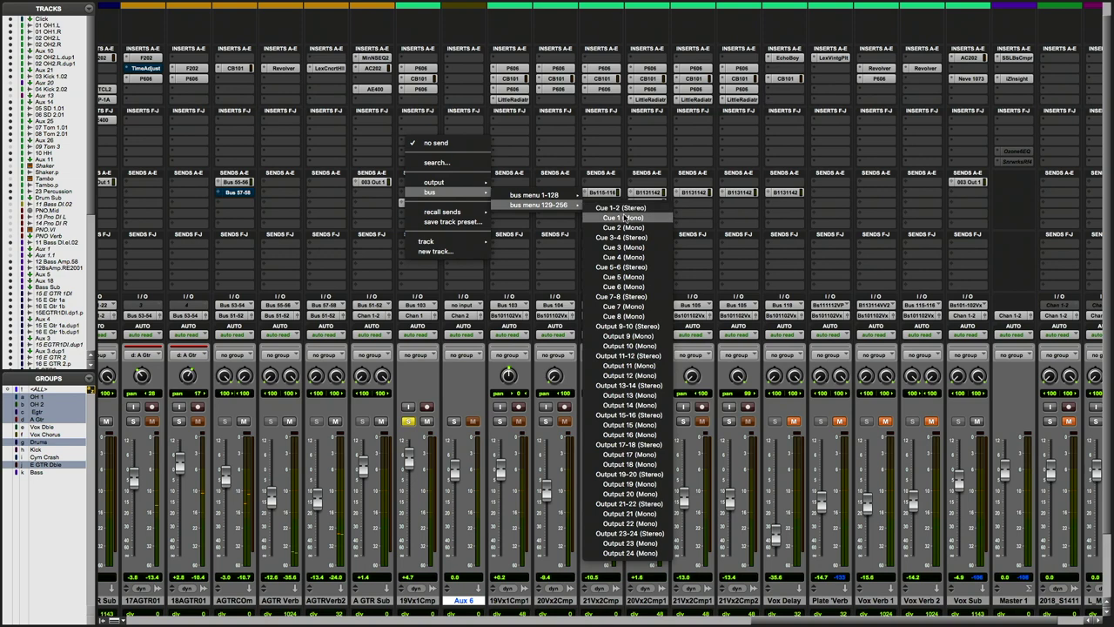
{"action": "left_click", "coordinate": [627, 336]}
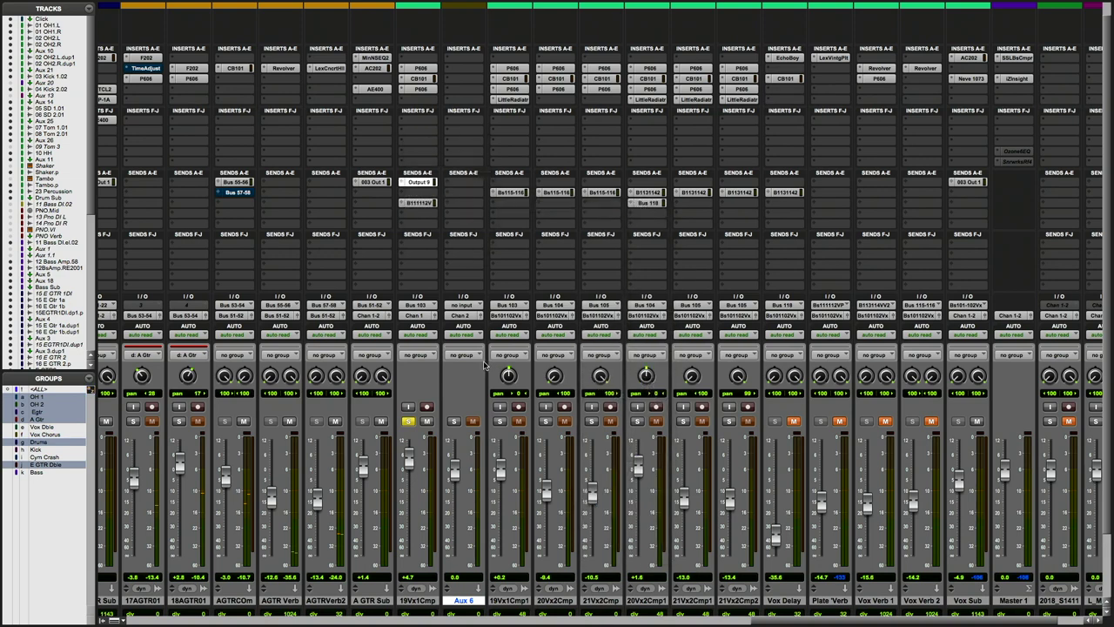
{"action": "left_click", "coordinate": [463, 306]}
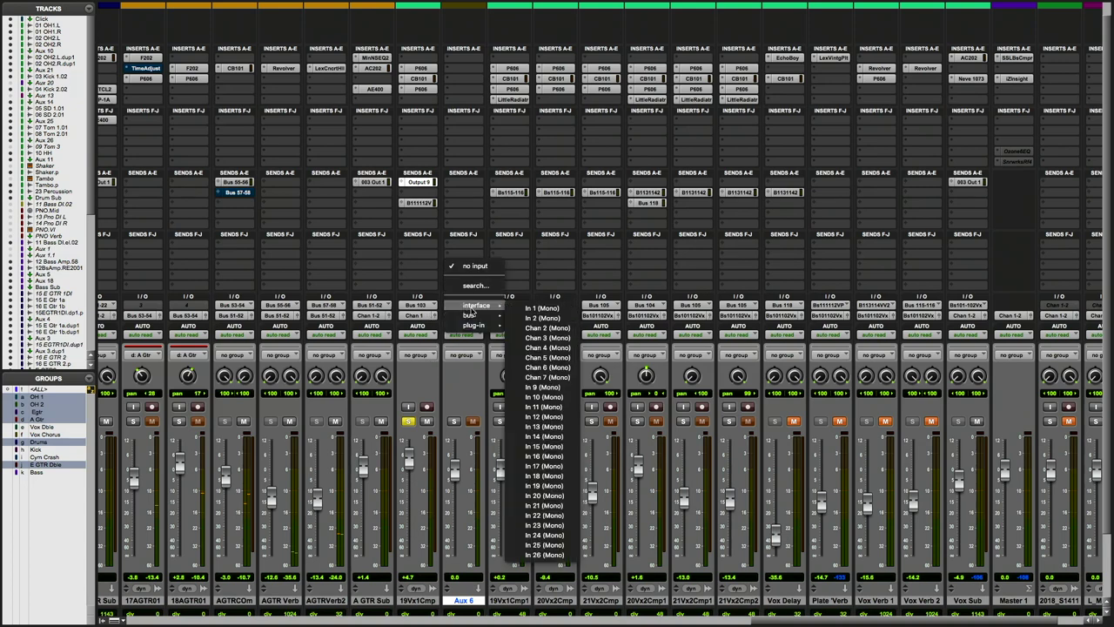
{"action": "mouse_move", "coordinate": [474, 315]}
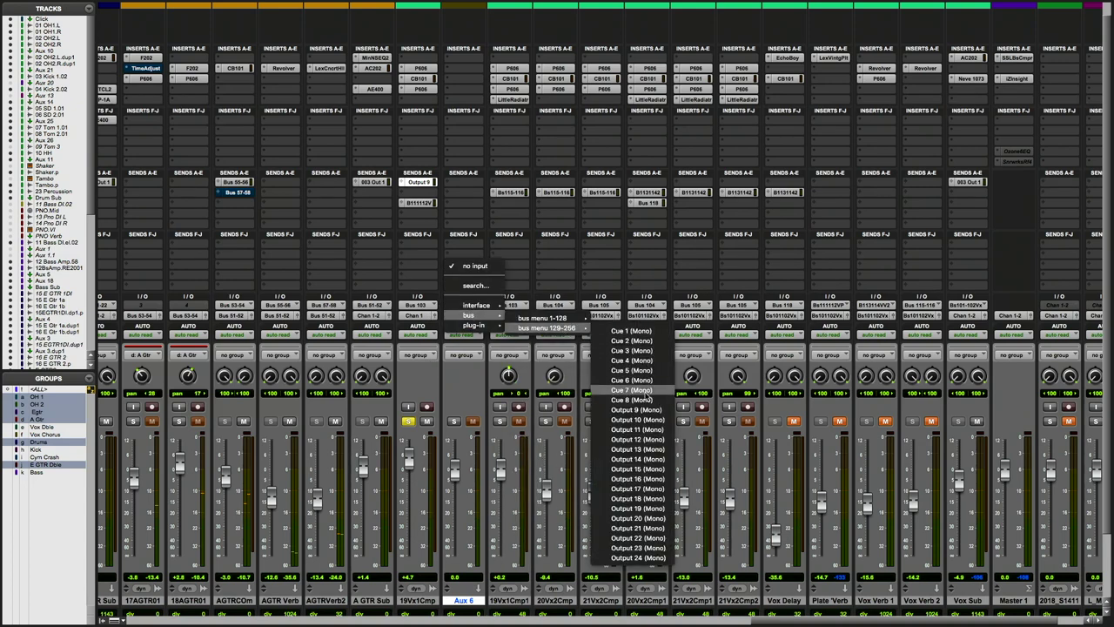
{"action": "left_click", "coordinate": [506, 399]}
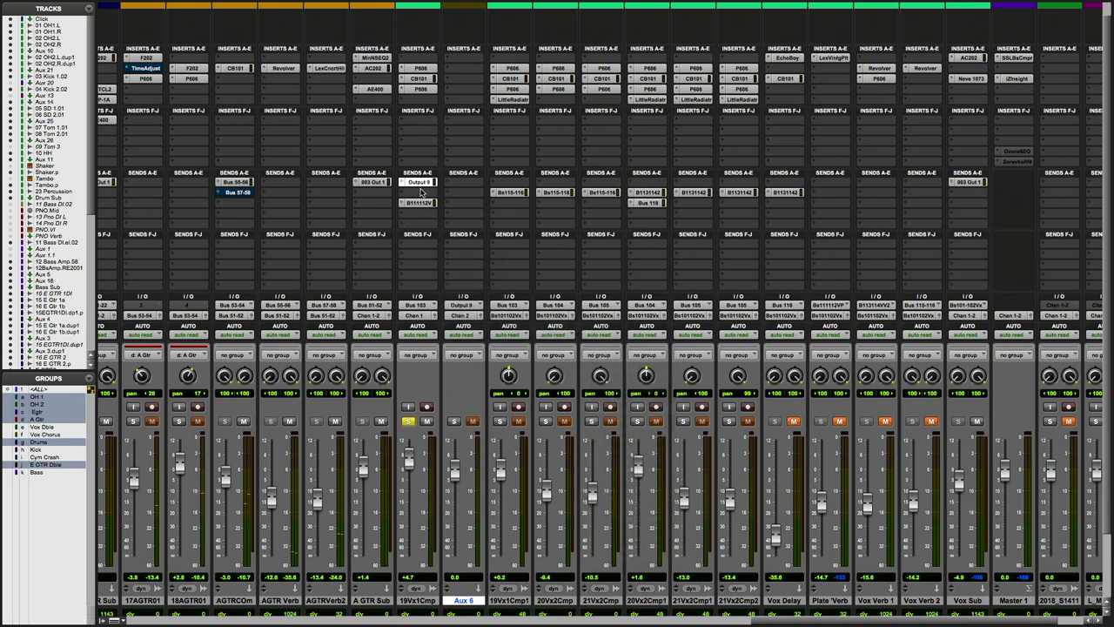
- Set the Output 9 send on 19Vx1Cmp to pre-fader and close its send window
{"action": "left_click", "coordinate": [423, 185]}
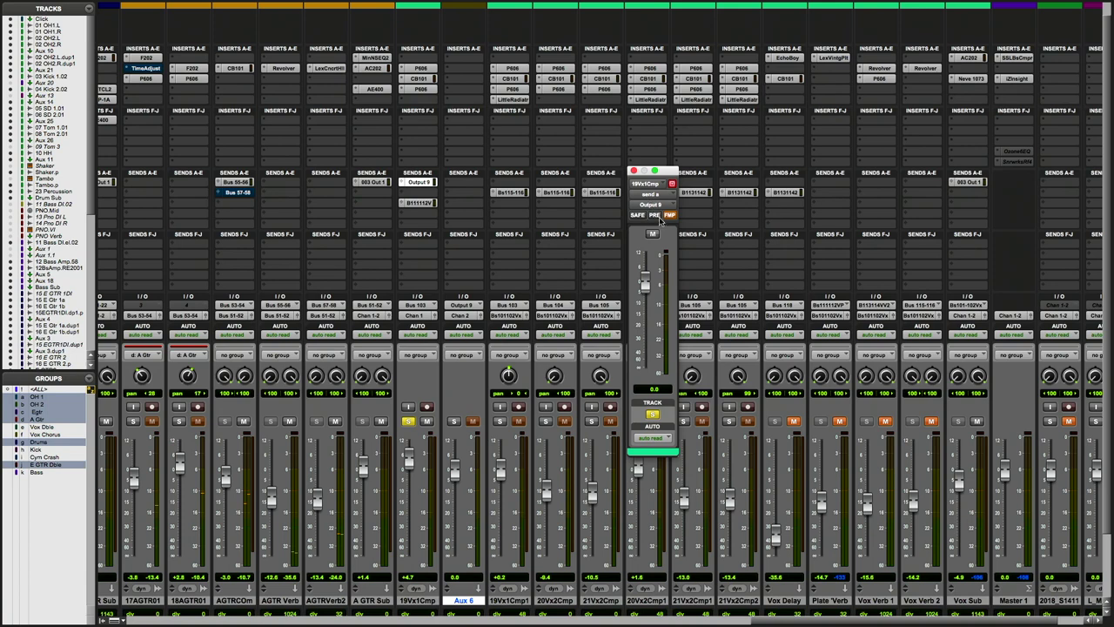
{"action": "left_click", "coordinate": [654, 215]}
{"action": "left_click", "coordinate": [632, 170]}
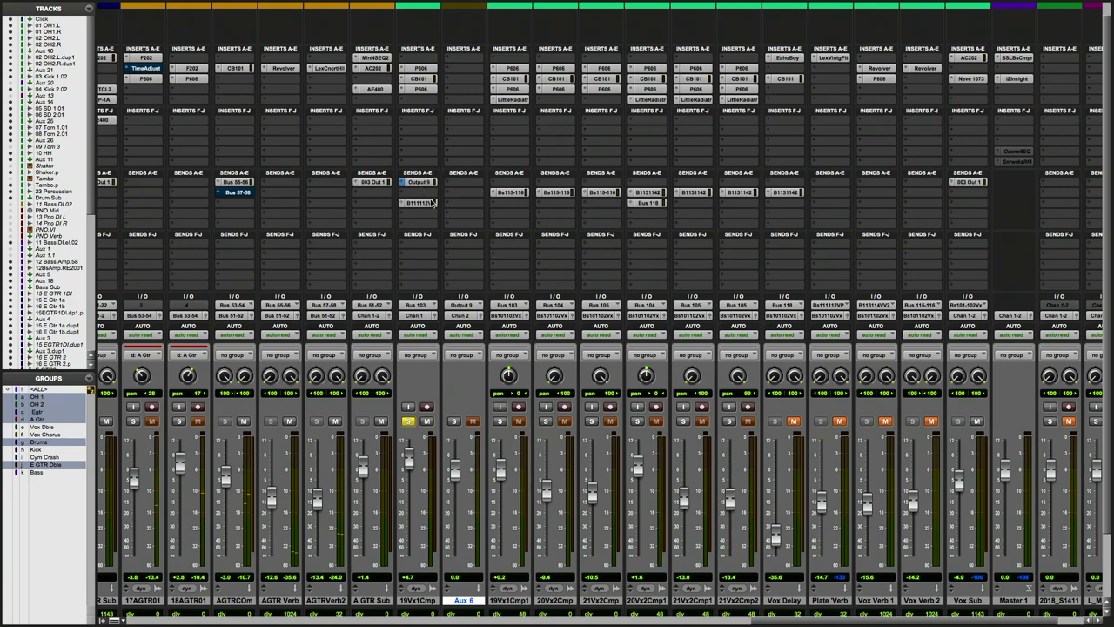
- Raise the Aux 6 fader to +4.7 dB and solo Aux 6
{"action": "left_click", "coordinate": [455, 424]}
{"action": "left_click", "coordinate": [453, 422]}
{"action": "left_click_drag", "start_coordinate": [455, 475], "coordinate": [457, 461]}
{"action": "left_click", "coordinate": [454, 422]}
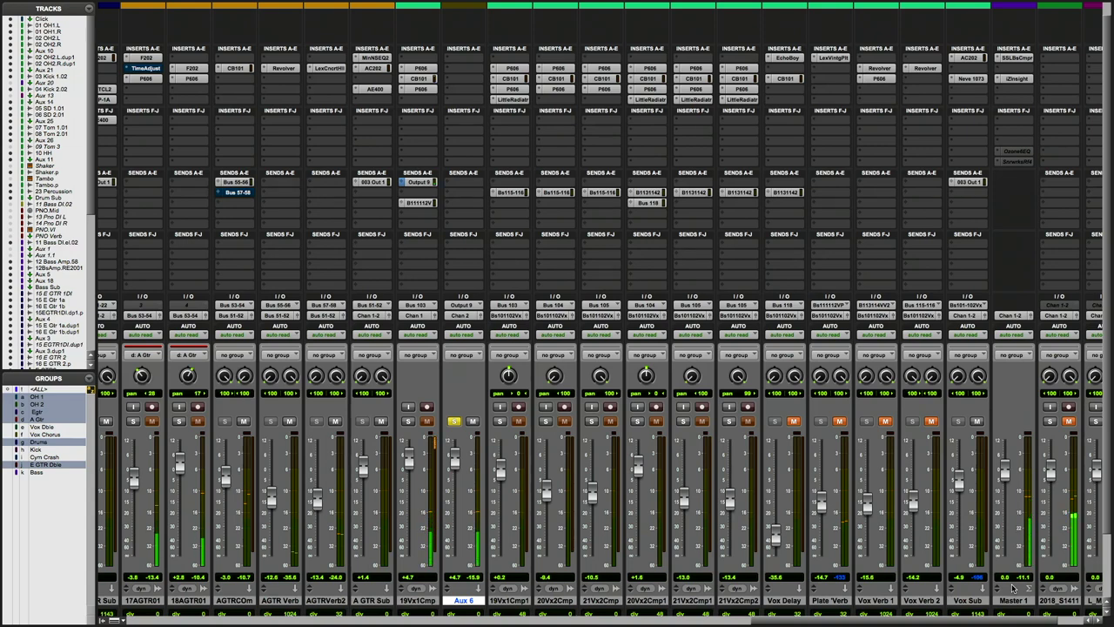
- Solo 19Vx1Cmp together with Aux 6
{"action": "left_click", "coordinate": [500, 421]}
{"action": "left_click", "coordinate": [499, 422]}
{"action": "left_click", "coordinate": [408, 422]}
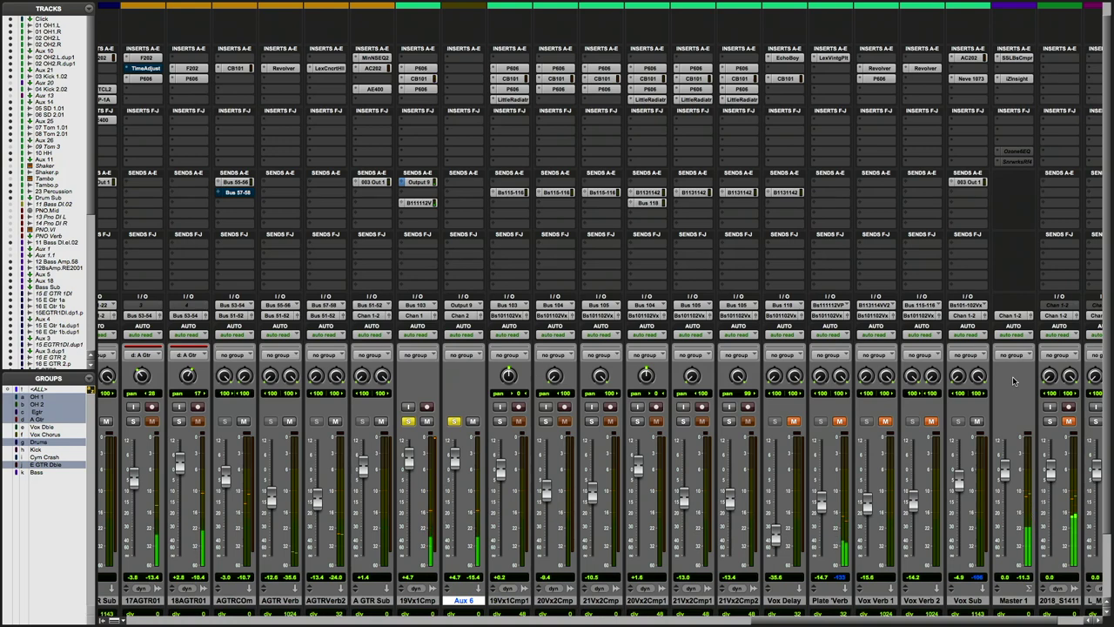
- Switch the output of Aux 6 to Chan 1 (Mono), the same output as 19Vx1Cmp
{"action": "scroll", "coordinate": [1012, 375], "scroll_direction": "up", "scroll_amount": 1}
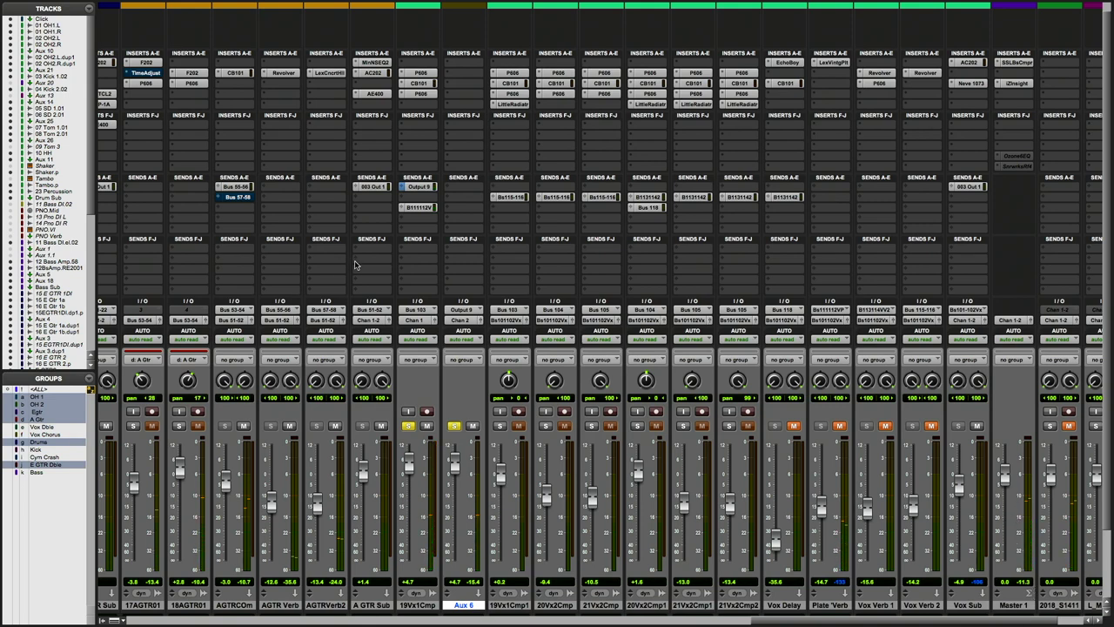
{"action": "left_click", "coordinate": [465, 324]}
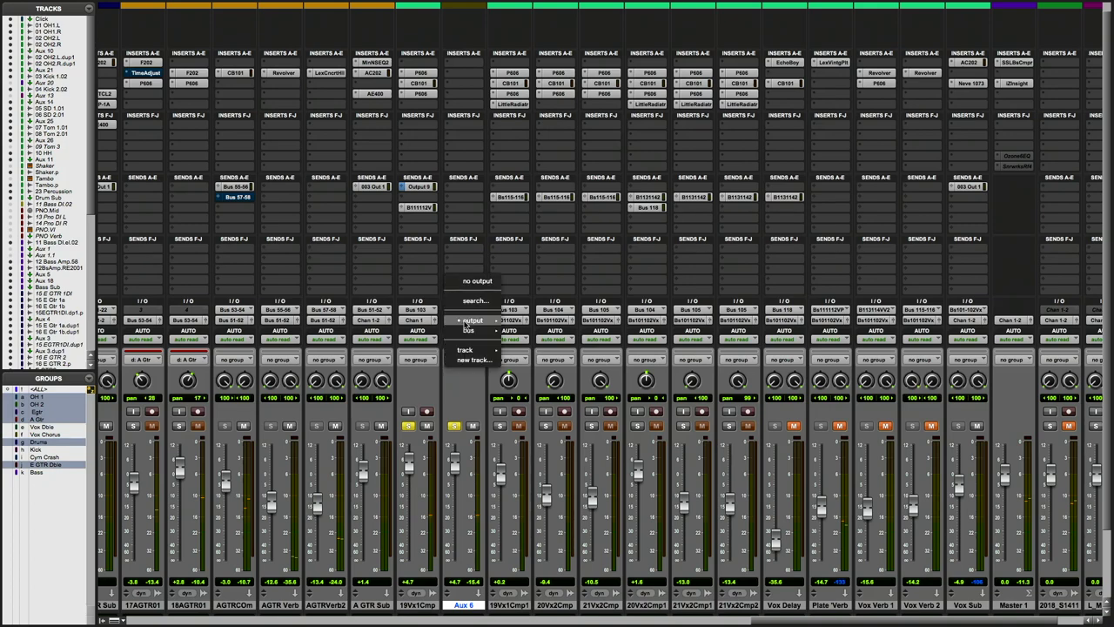
{"action": "mouse_move", "coordinate": [466, 324]}
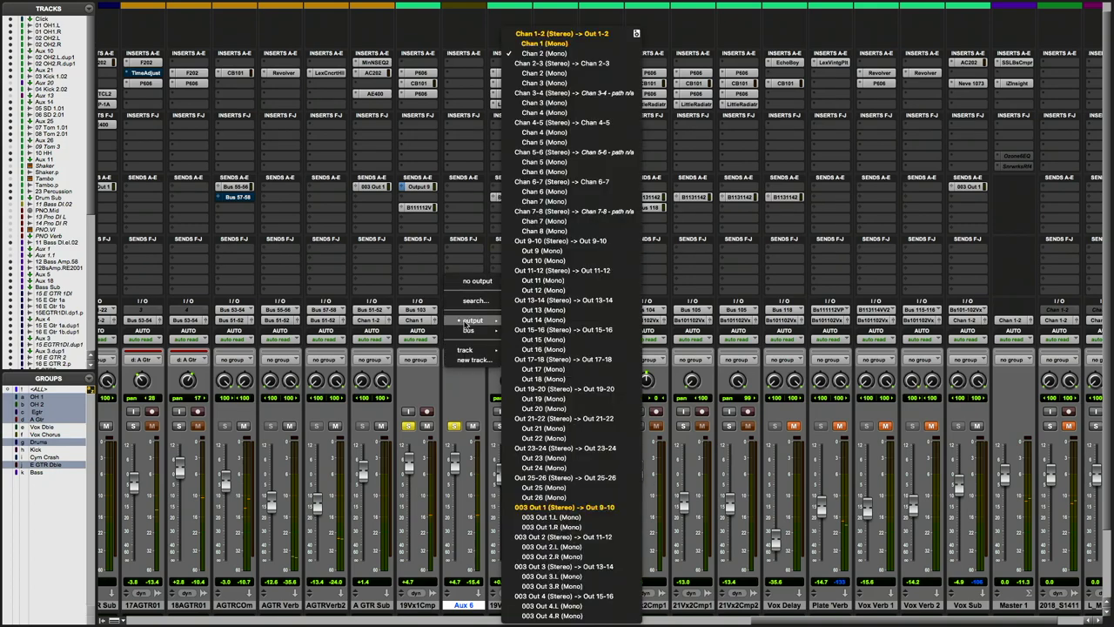
{"action": "left_click", "coordinate": [541, 51]}
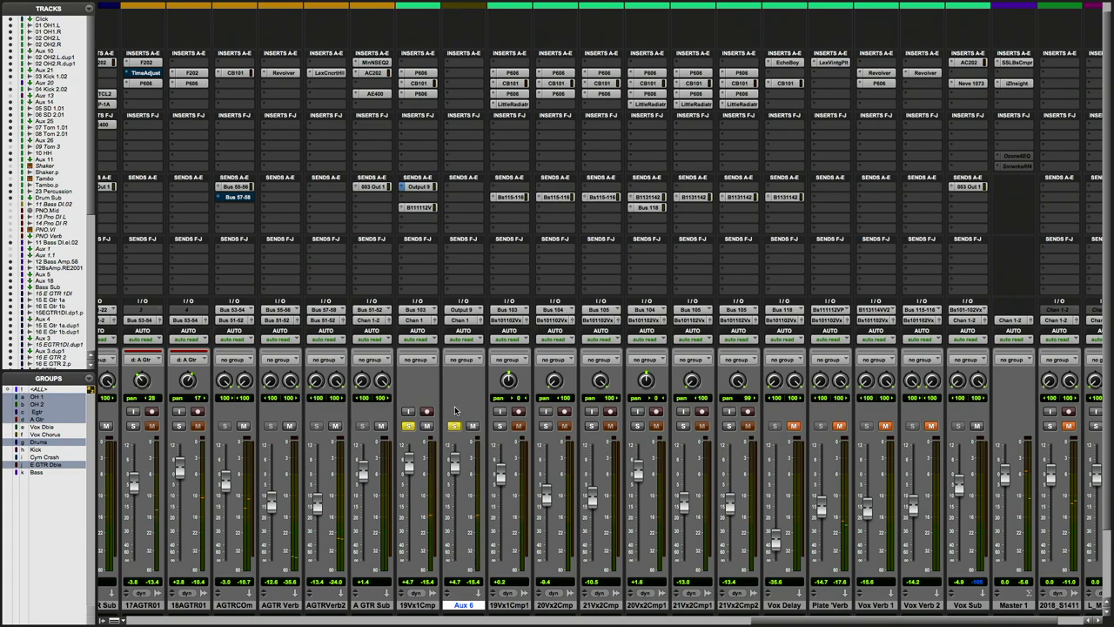
- Set the output of Aux 6 back to Chan 2 (Mono) and toggle its solo off and on
{"action": "left_click", "coordinate": [419, 322]}
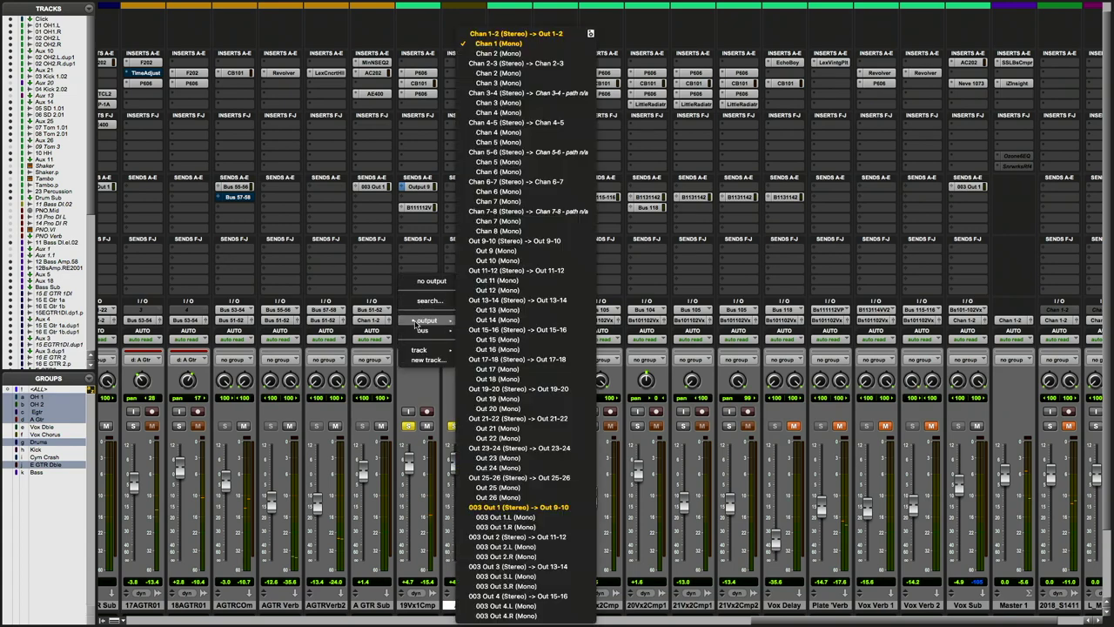
{"action": "left_click", "coordinate": [468, 328]}
{"action": "left_click", "coordinate": [467, 324]}
{"action": "mouse_move", "coordinate": [475, 320]}
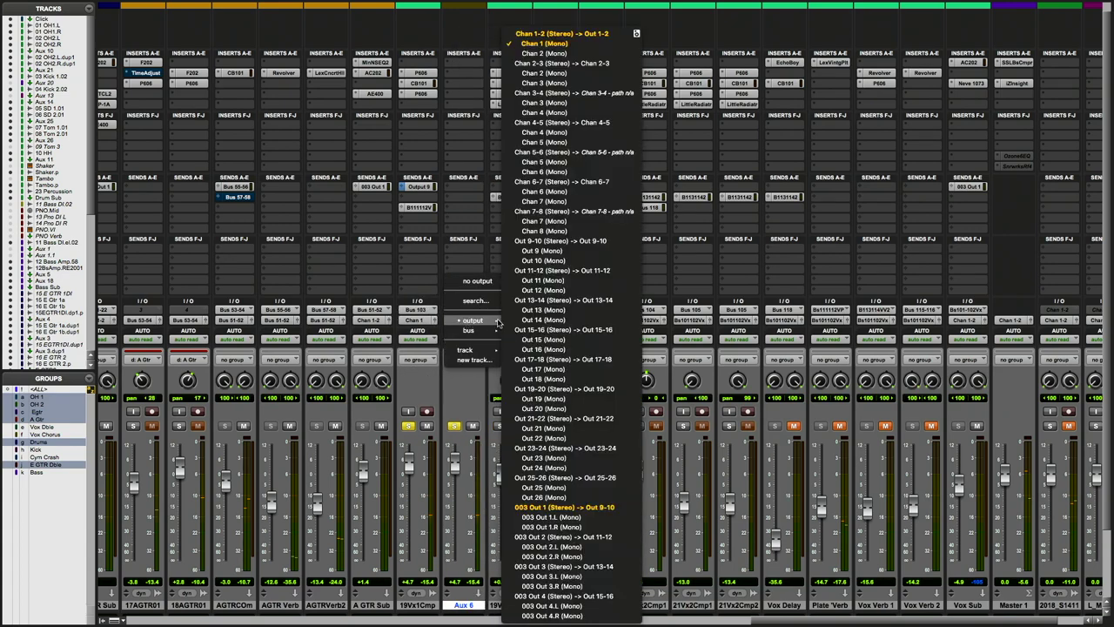
{"action": "left_click", "coordinate": [566, 54]}
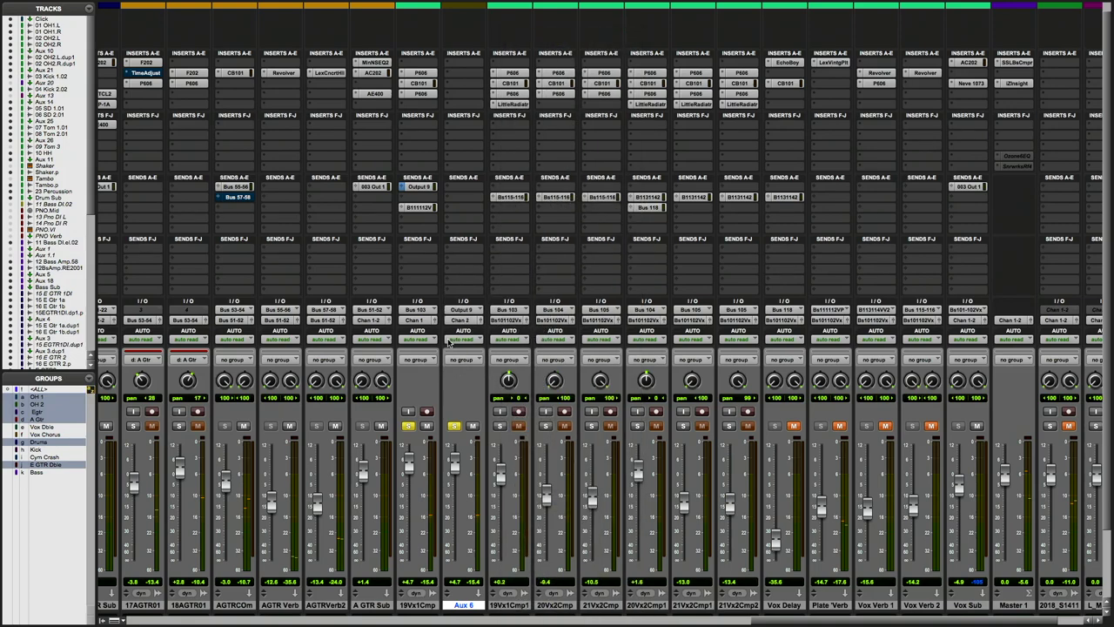
{"action": "left_click", "coordinate": [455, 425]}
{"action": "left_click", "coordinate": [453, 425]}
- Open Session Setup, examine the available pan depth options without changing them, and close the window
{"action": "mouse_move", "coordinate": [308, 4]}
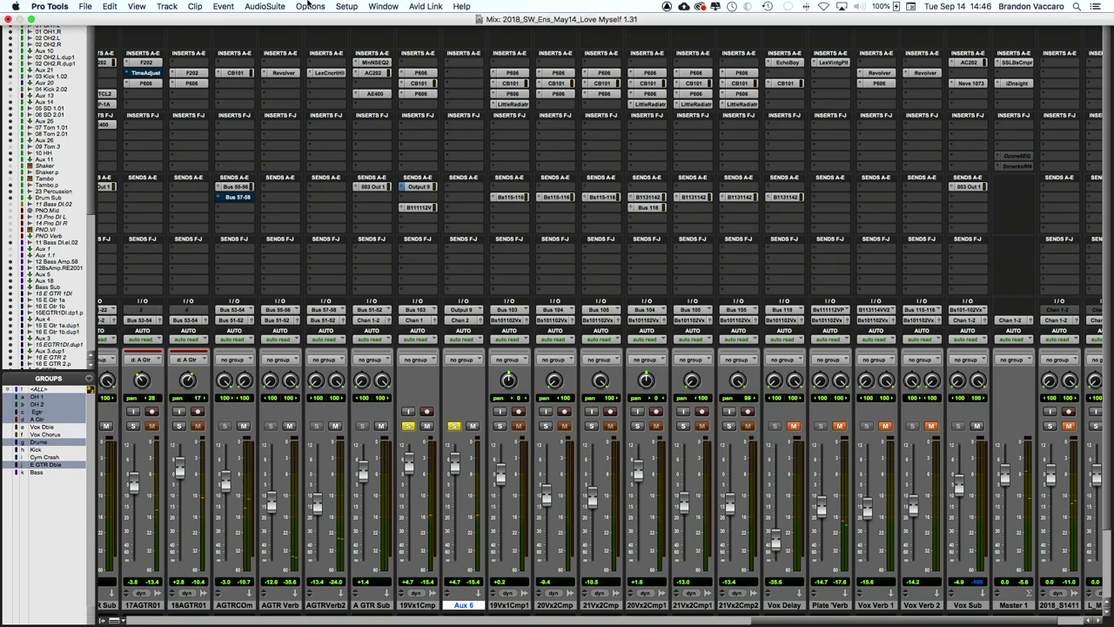
{"action": "left_click", "coordinate": [352, 9]}
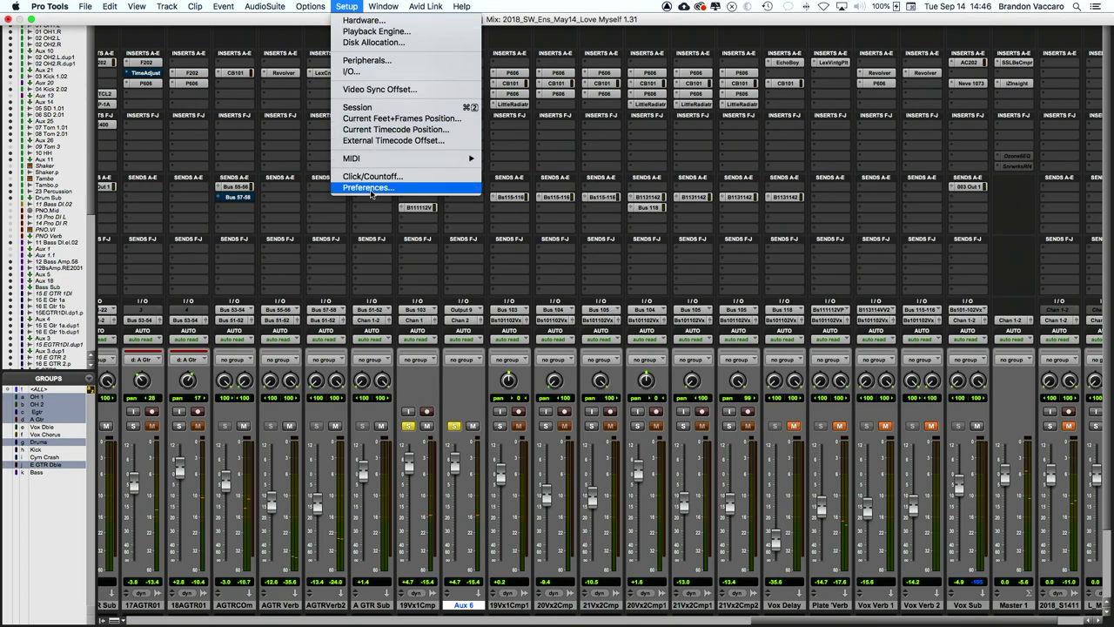
{"action": "key", "text": "super+2"}
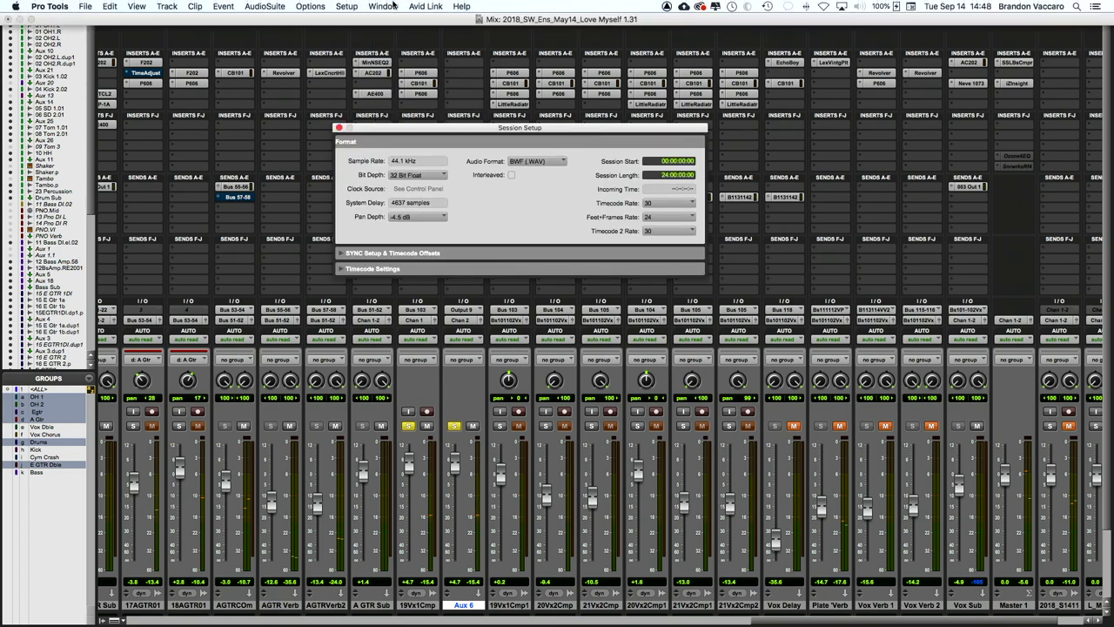
{"action": "left_click", "coordinate": [348, 7]}
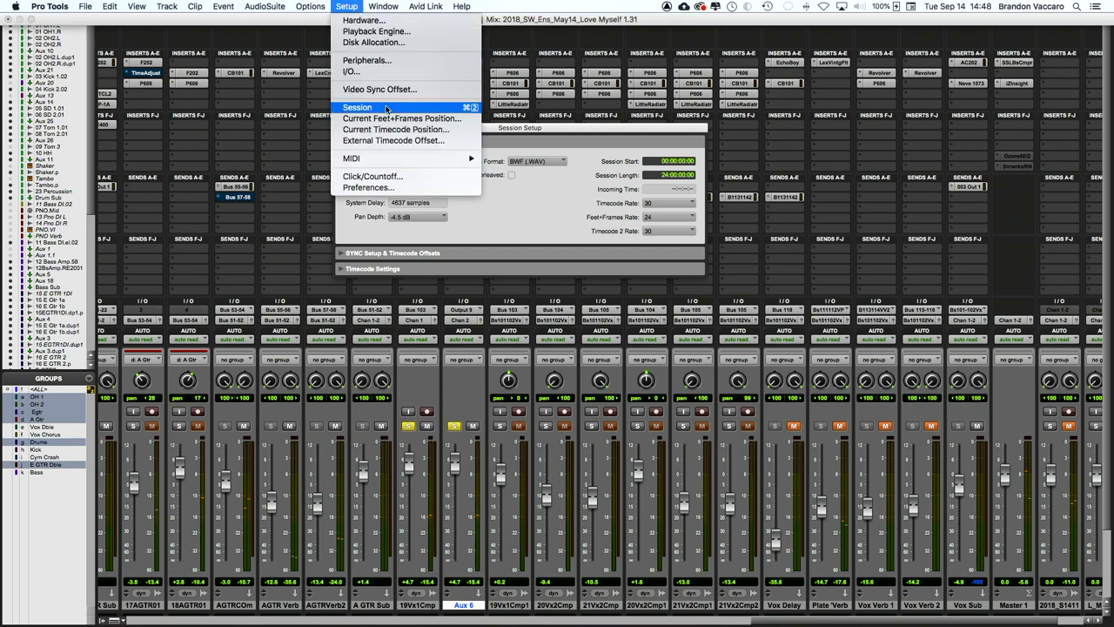
{"action": "left_click", "coordinate": [550, 133]}
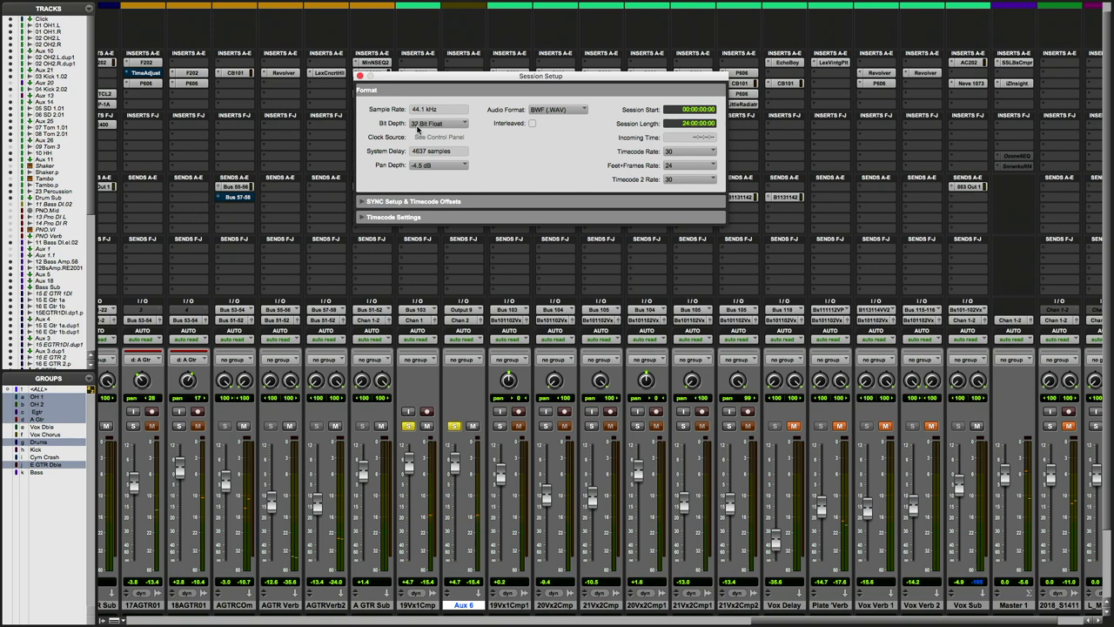
{"action": "left_click", "coordinate": [441, 169]}
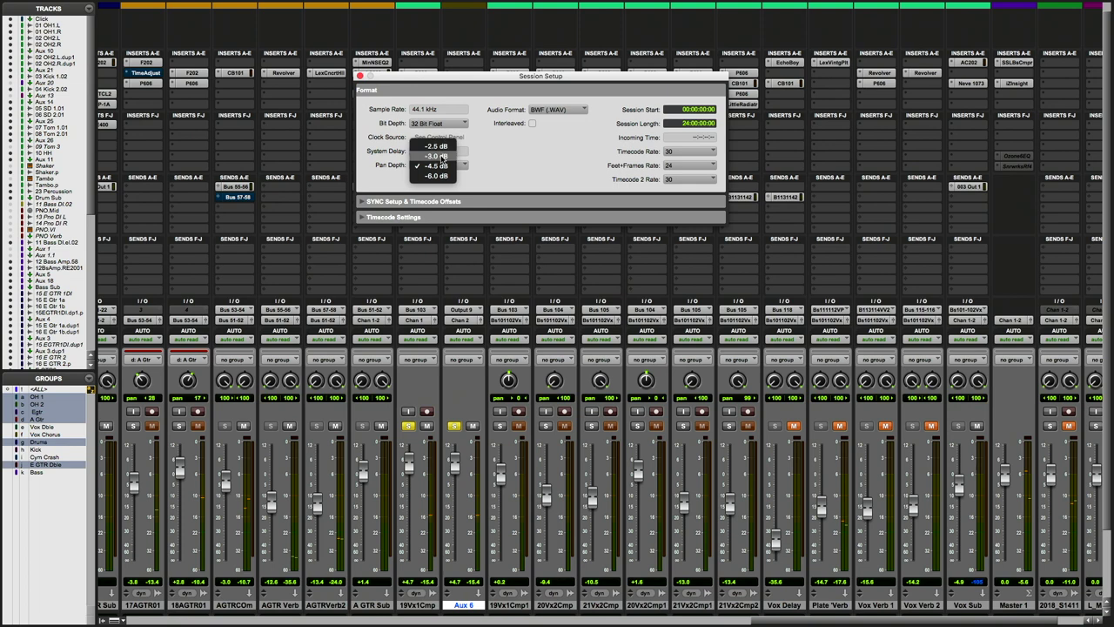
{"action": "left_click", "coordinate": [508, 165]}
{"action": "left_click", "coordinate": [360, 76]}
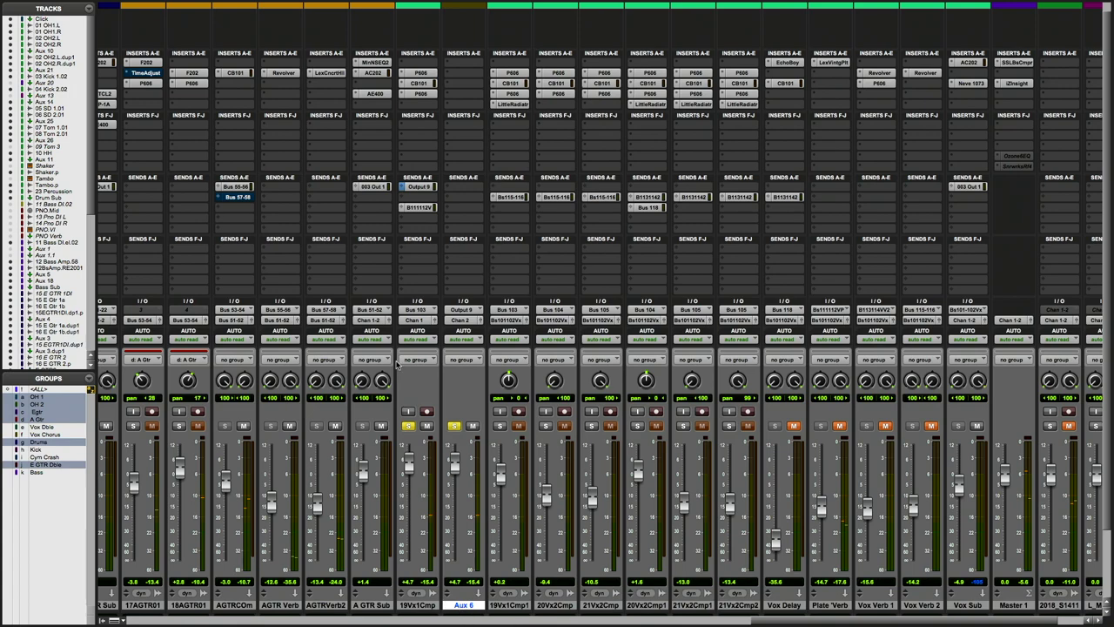
- Set the output of 19Vx1Cmp to Bus 101-102 Vox (Stereo)
{"action": "left_click", "coordinate": [419, 321]}
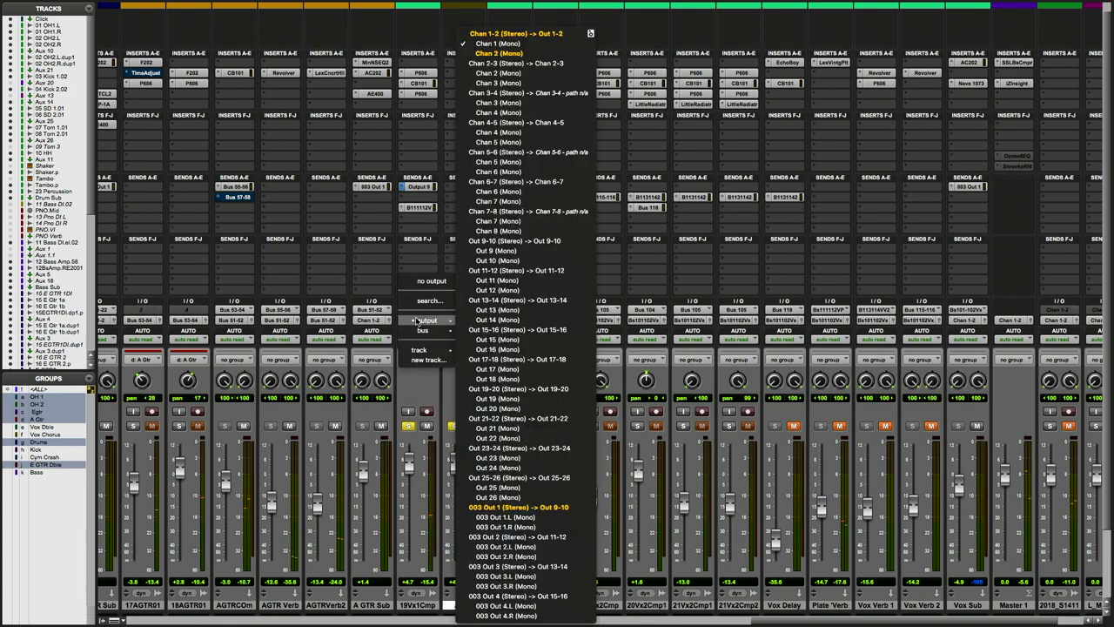
{"action": "mouse_move", "coordinate": [419, 331]}
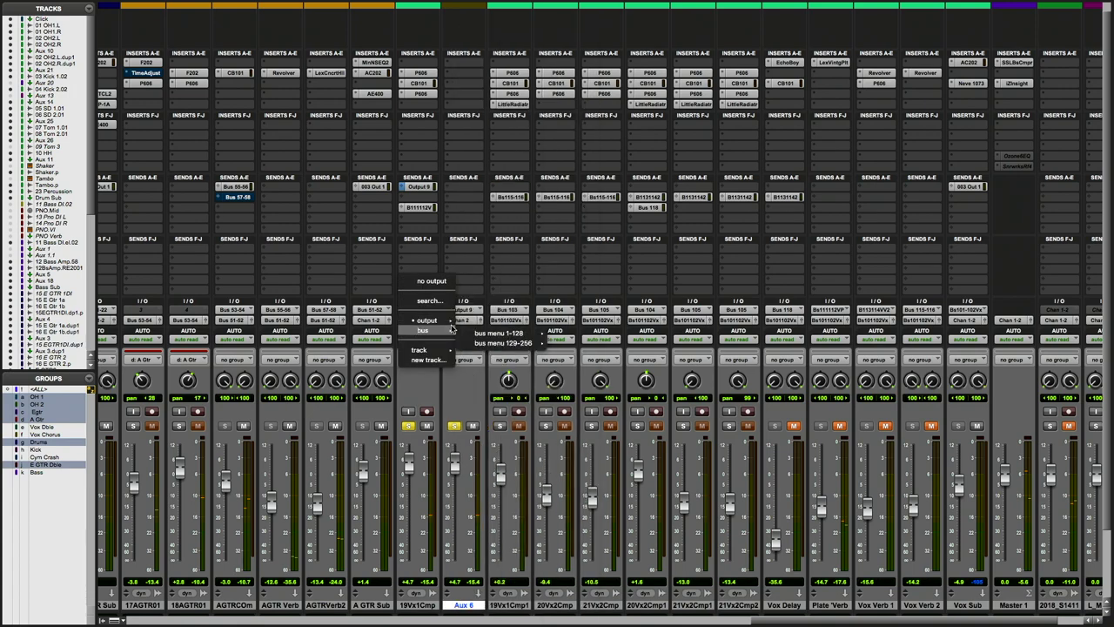
{"action": "mouse_move", "coordinate": [505, 333]}
{"action": "scroll", "coordinate": [618, 529], "scroll_direction": "down", "scroll_amount": 2}
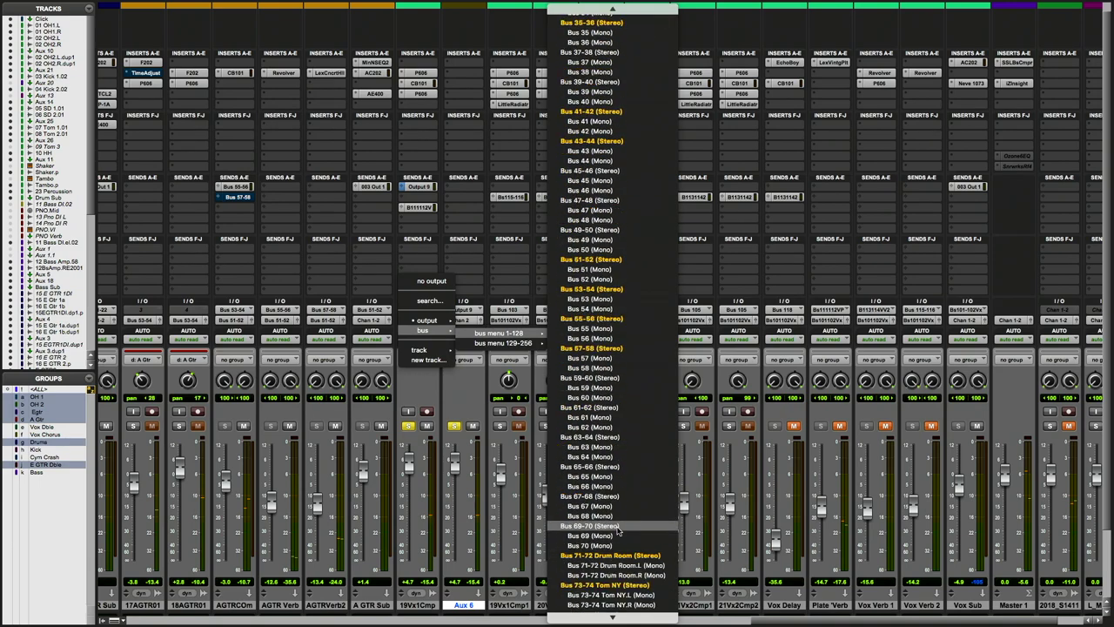
{"action": "scroll", "coordinate": [618, 530], "scroll_direction": "down", "scroll_amount": 10}
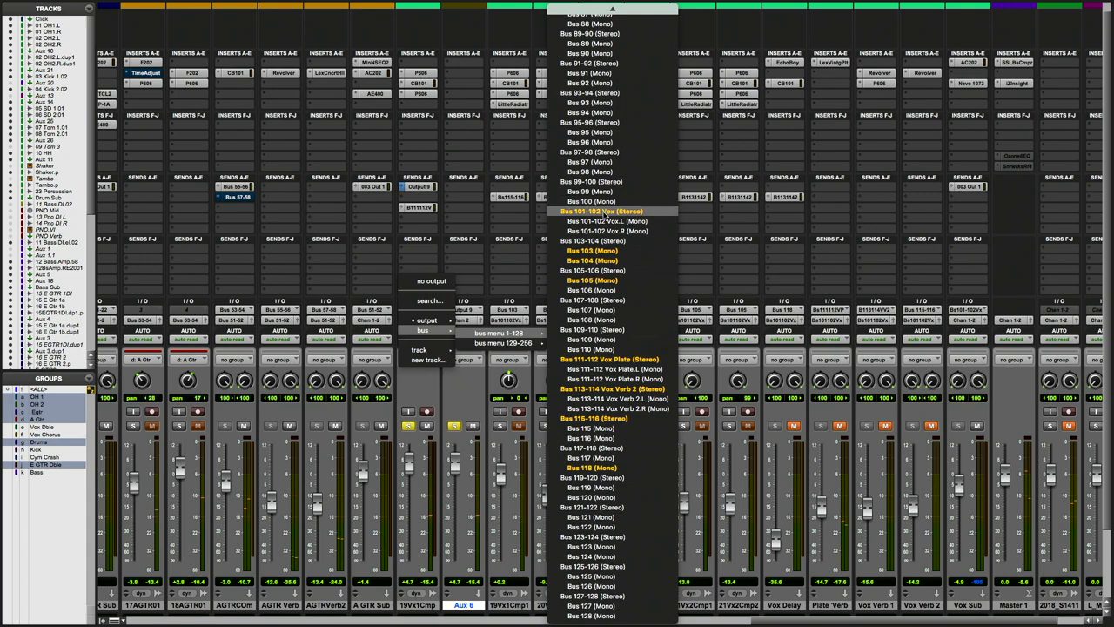
{"action": "left_click", "coordinate": [604, 212]}
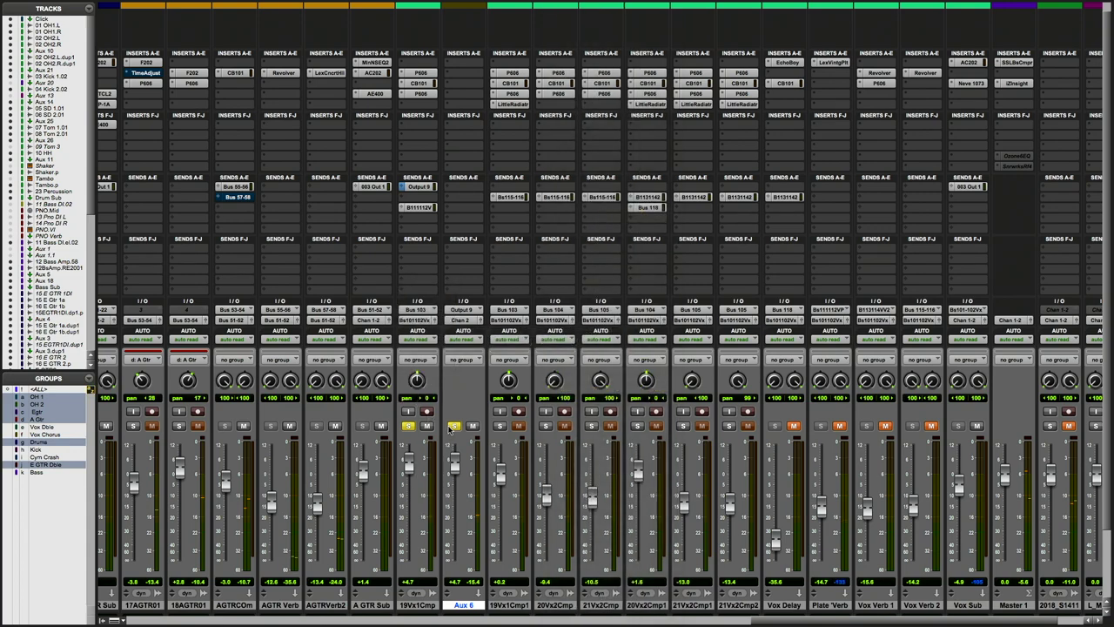
- Turn off the solo on Aux 6 and pan 19Vx1Cmp right to 33
{"action": "left_click", "coordinate": [471, 425]}
{"action": "left_click", "coordinate": [453, 426]}
{"action": "left_click_drag", "start_coordinate": [418, 381], "coordinate": [419, 363]}
- Delete the Aux 6 track and reset the pan of 19Vx1Cmp to its default
{"action": "right_click", "coordinate": [467, 606]}
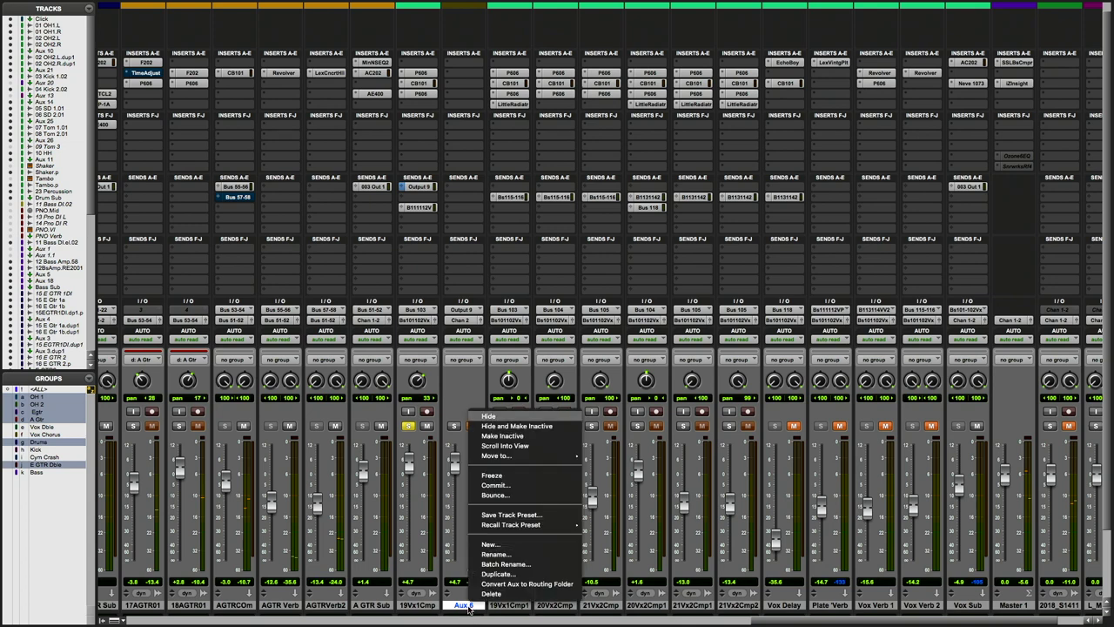
{"action": "left_click", "coordinate": [490, 594]}
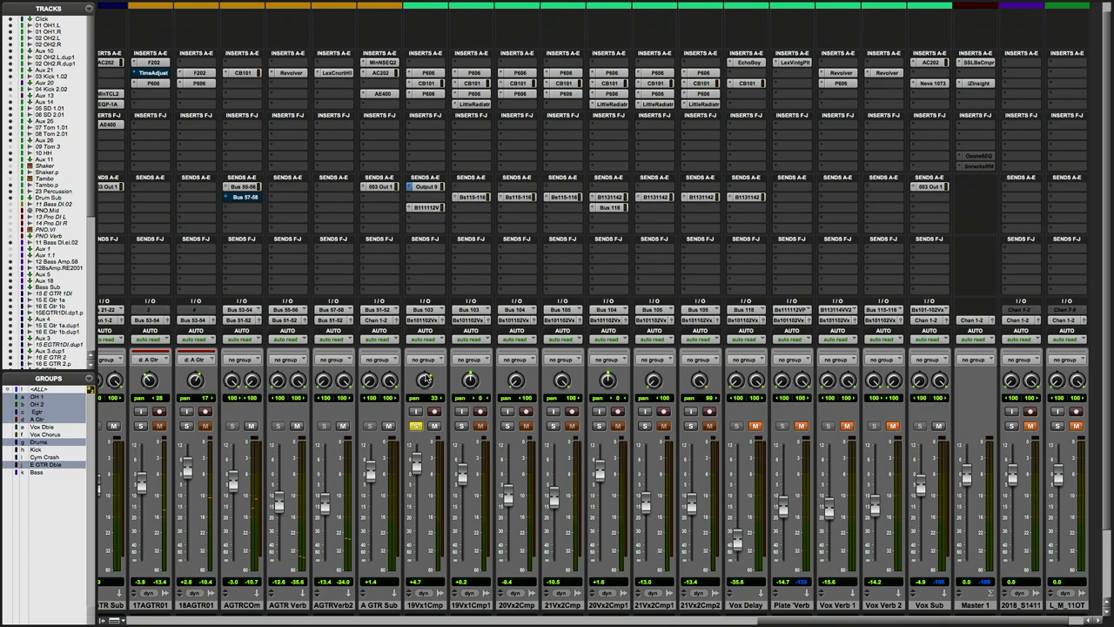
{"action": "left_click", "coordinate": [427, 379], "text": "alt"}
{"action": "scroll", "coordinate": [415, 428], "scroll_direction": "left", "scroll_amount": 3}
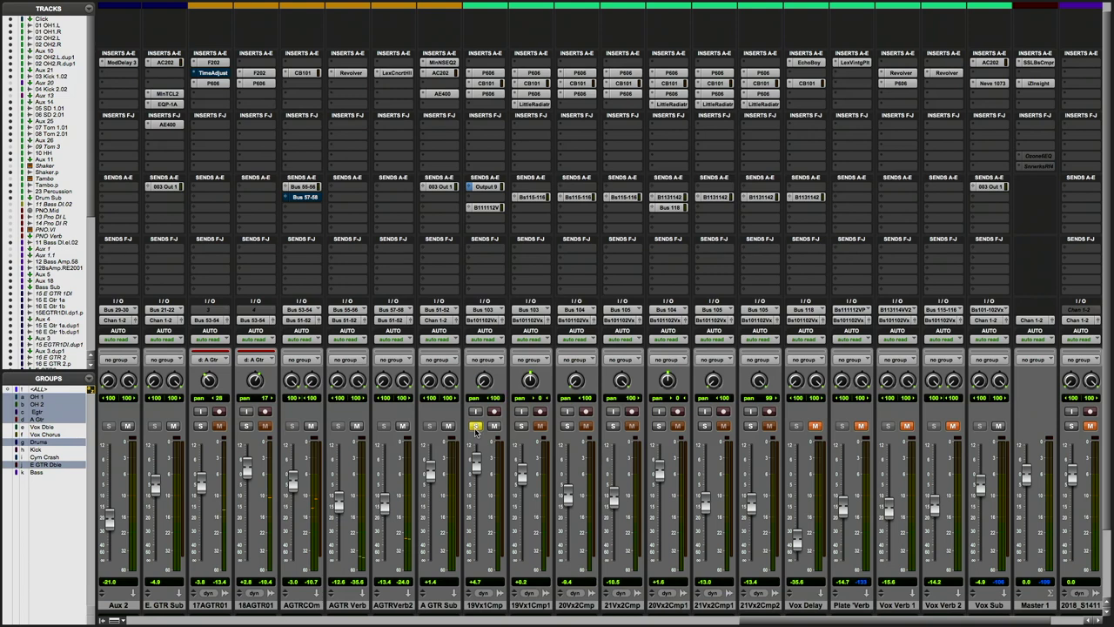
- Pan the 19Vx1Cmp track left to 31
{"action": "left_click_drag", "start_coordinate": [475, 431], "coordinate": [475, 397]}
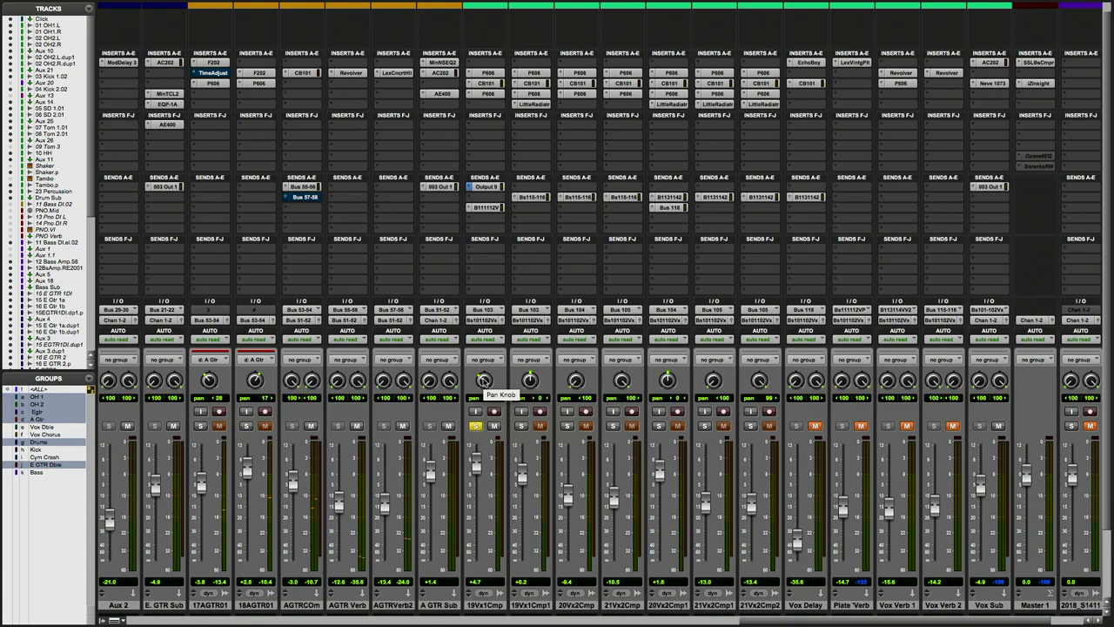
{"action": "left_click_drag", "start_coordinate": [484, 380], "coordinate": [485, 381]}
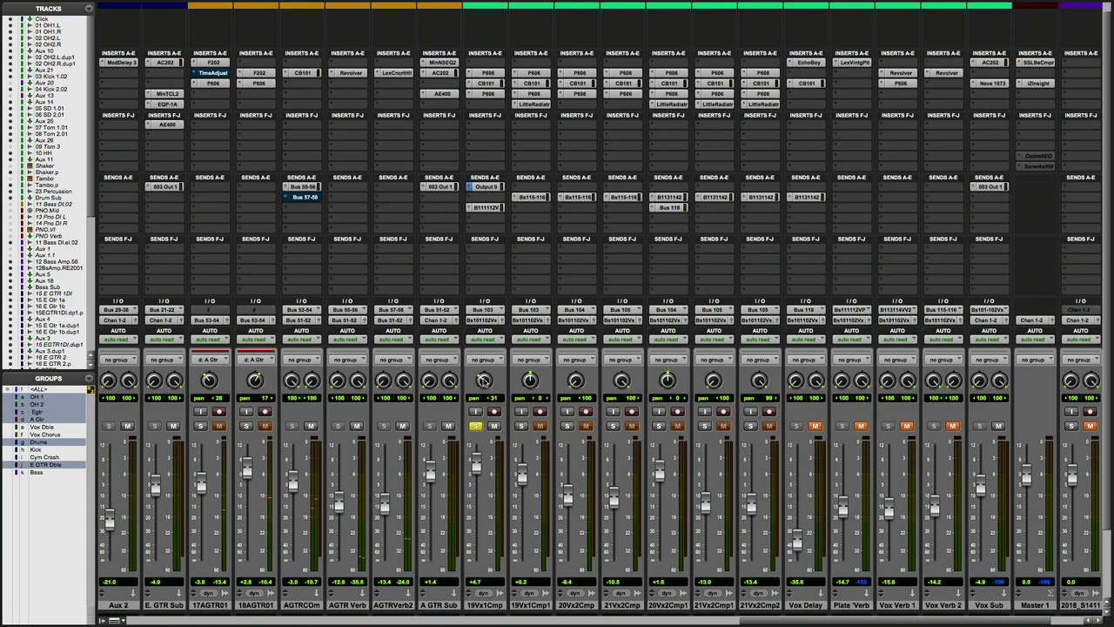
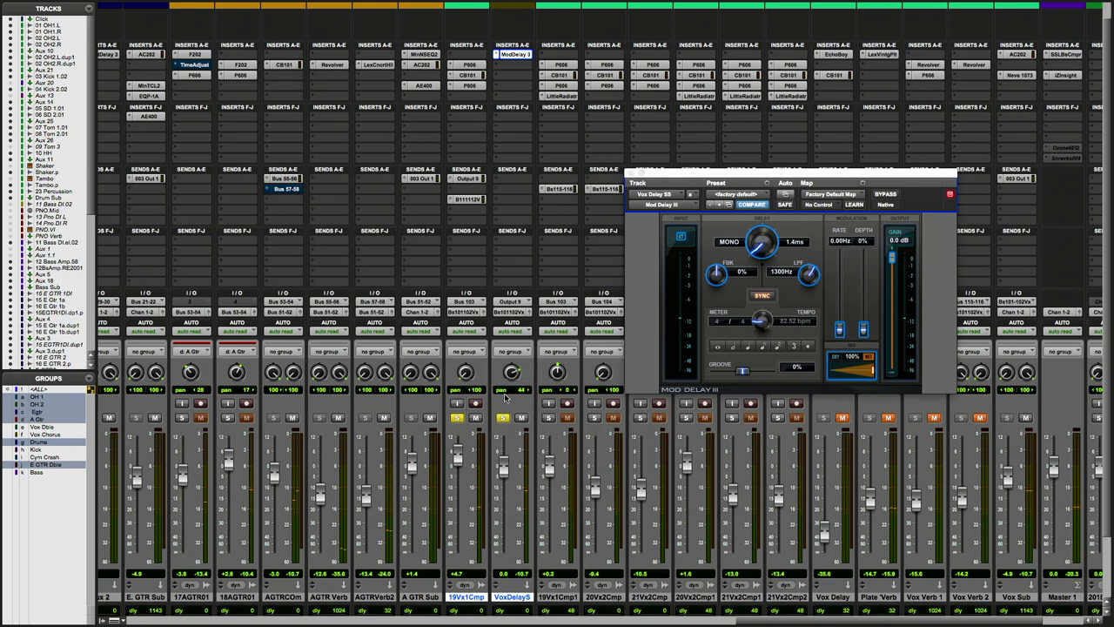
- Turn off the low-pass filter in Vox Delay SS's Mod Delay III, and try 19Vx1Cmp's pan at 43 left before resetting it to default
{"action": "left_click_drag", "start_coordinate": [466, 374], "coordinate": [467, 351]}
{"action": "left_click_drag", "start_coordinate": [807, 277], "coordinate": [814, 319]}
{"action": "left_click", "coordinate": [630, 172]}
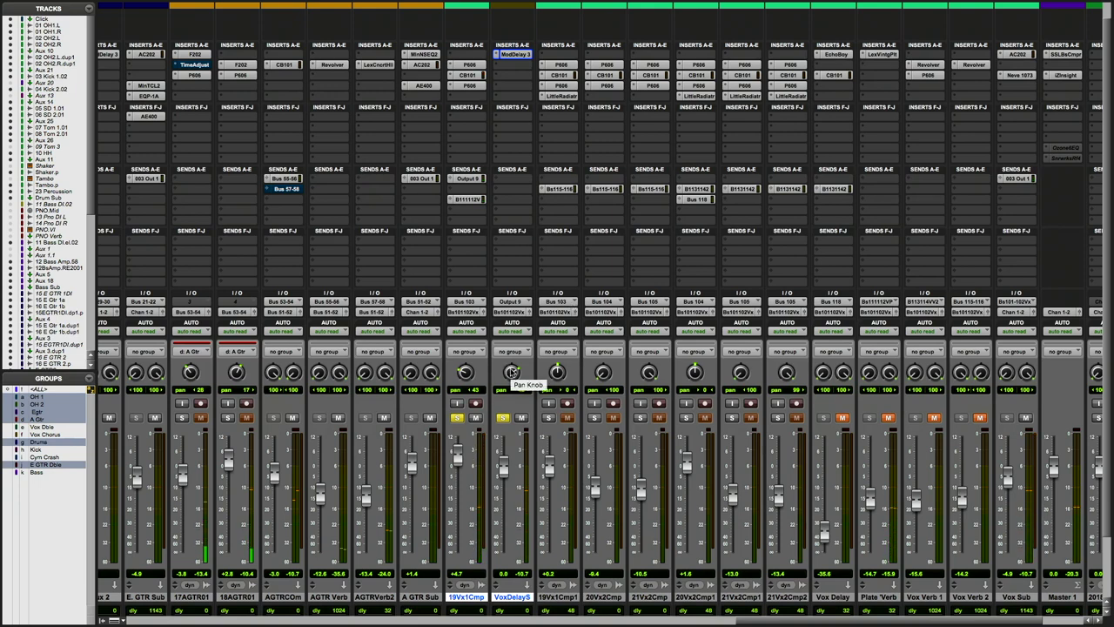
{"action": "left_click", "coordinate": [466, 372], "text": "alt"}
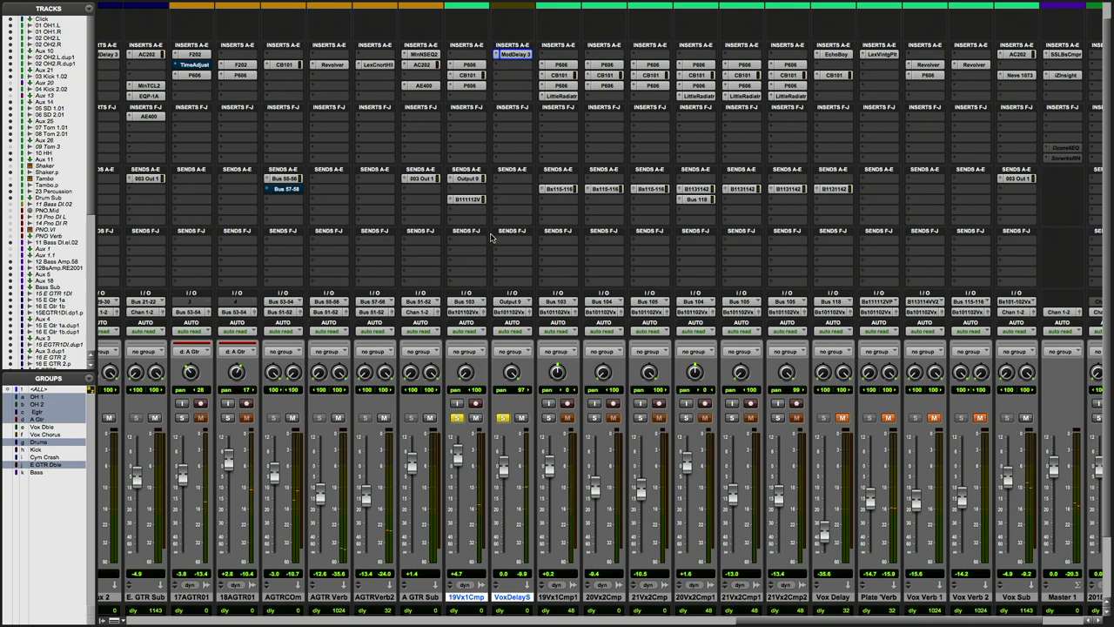
- Insert the iZotope Insight plug-in as multi-mono on Vox Sub, in the slot directly after Neve 1073
{"action": "scroll", "coordinate": [892, 151], "scroll_direction": "left", "scroll_amount": 1}
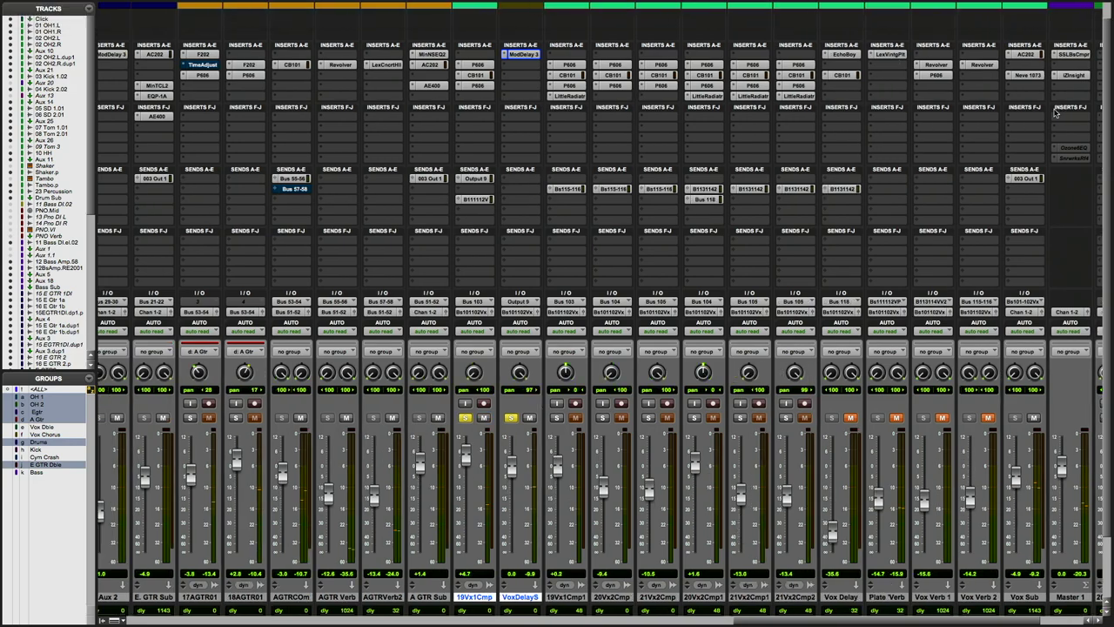
{"action": "scroll", "coordinate": [504, 159], "scroll_direction": "right", "scroll_amount": 4}
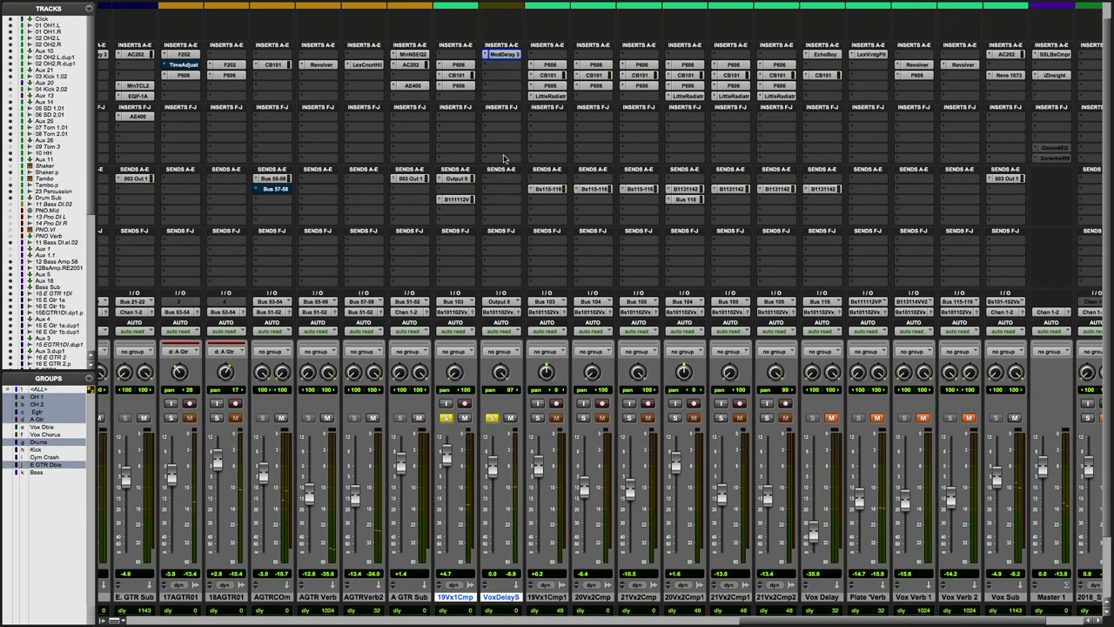
{"action": "scroll", "coordinate": [938, 81], "scroll_direction": "left", "scroll_amount": 1}
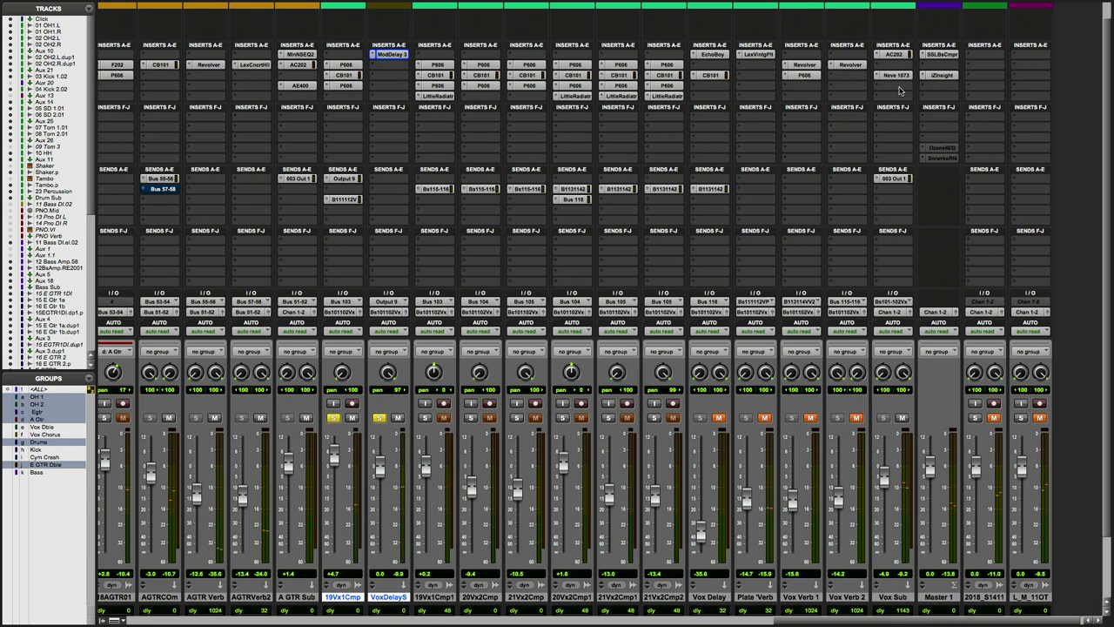
{"action": "left_click", "coordinate": [900, 90]}
{"action": "mouse_move", "coordinate": [901, 87]}
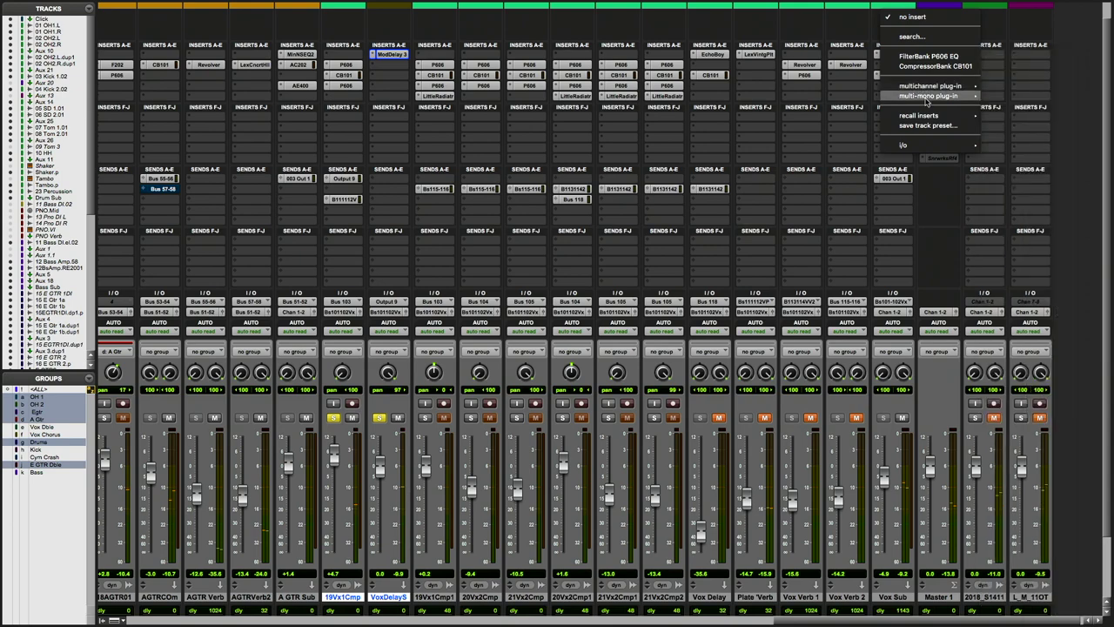
{"action": "mouse_move", "coordinate": [1031, 273]}
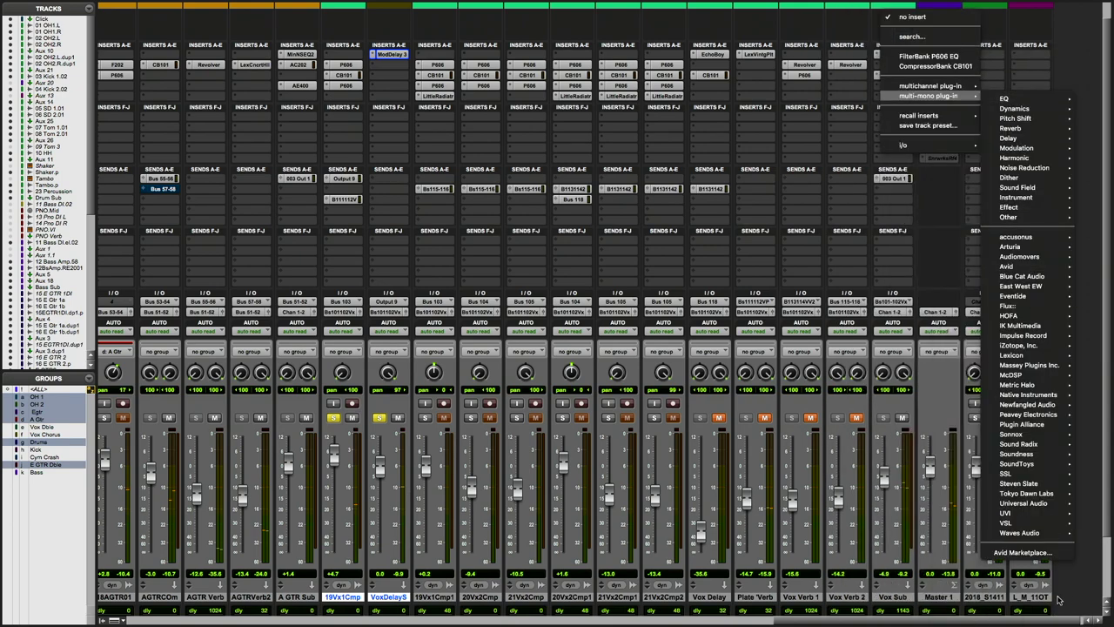
{"action": "mouse_move", "coordinate": [1030, 406]}
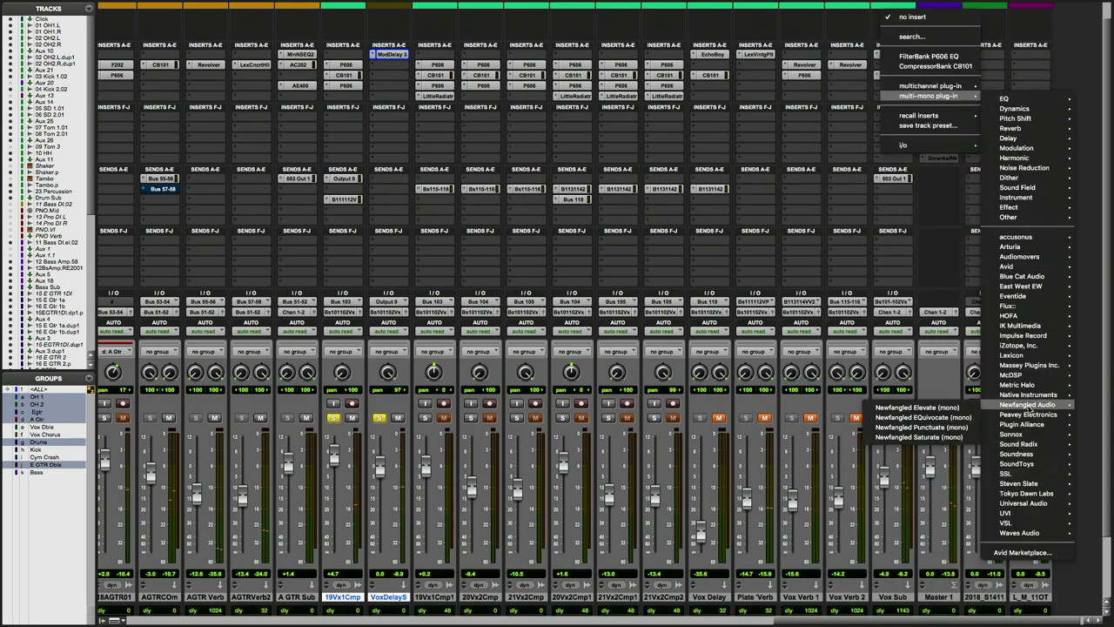
{"action": "mouse_move", "coordinate": [1017, 345]}
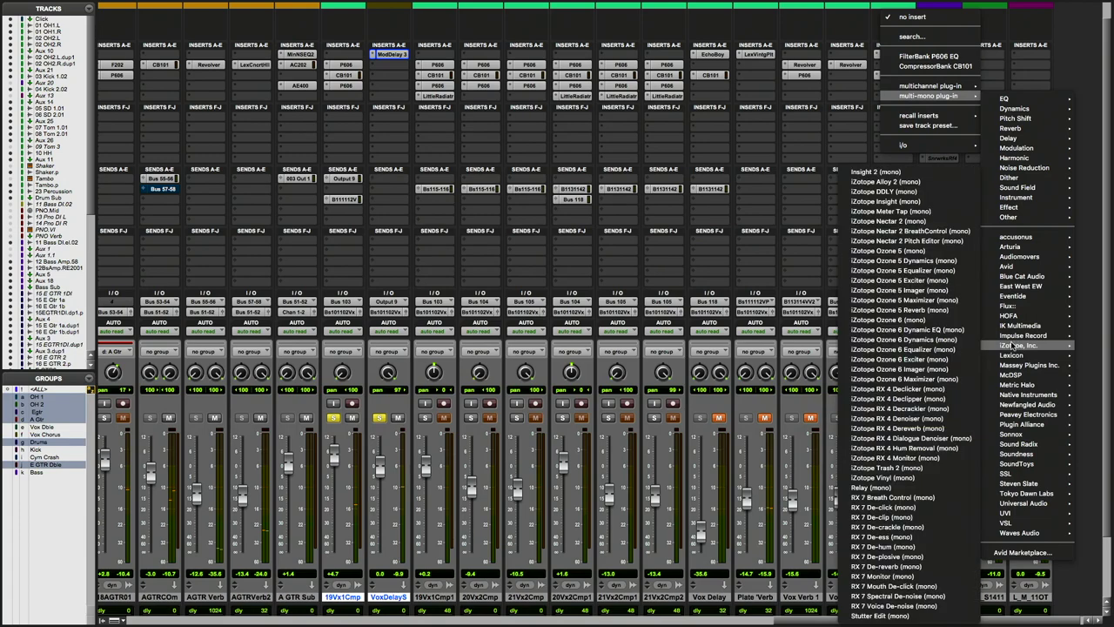
{"action": "left_click", "coordinate": [875, 173]}
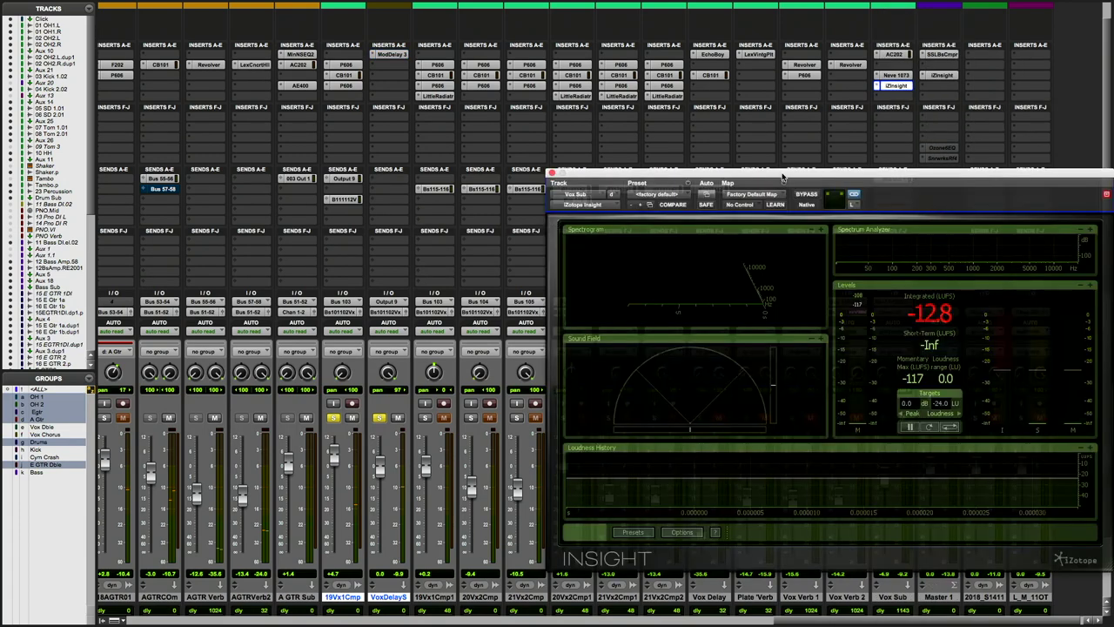
- Unlink the channels of Insight on Vox Sub and switch its view between the right and left channels, ending on the left
{"action": "left_click_drag", "start_coordinate": [783, 179], "coordinate": [383, 98]}
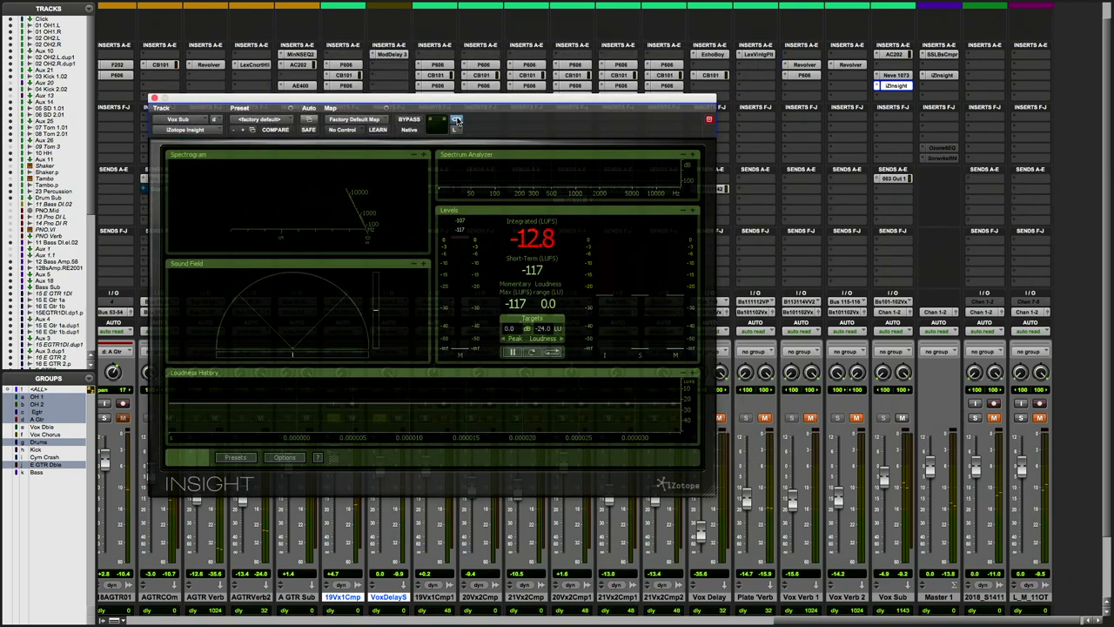
{"action": "left_click_drag", "start_coordinate": [405, 97], "coordinate": [477, 103]}
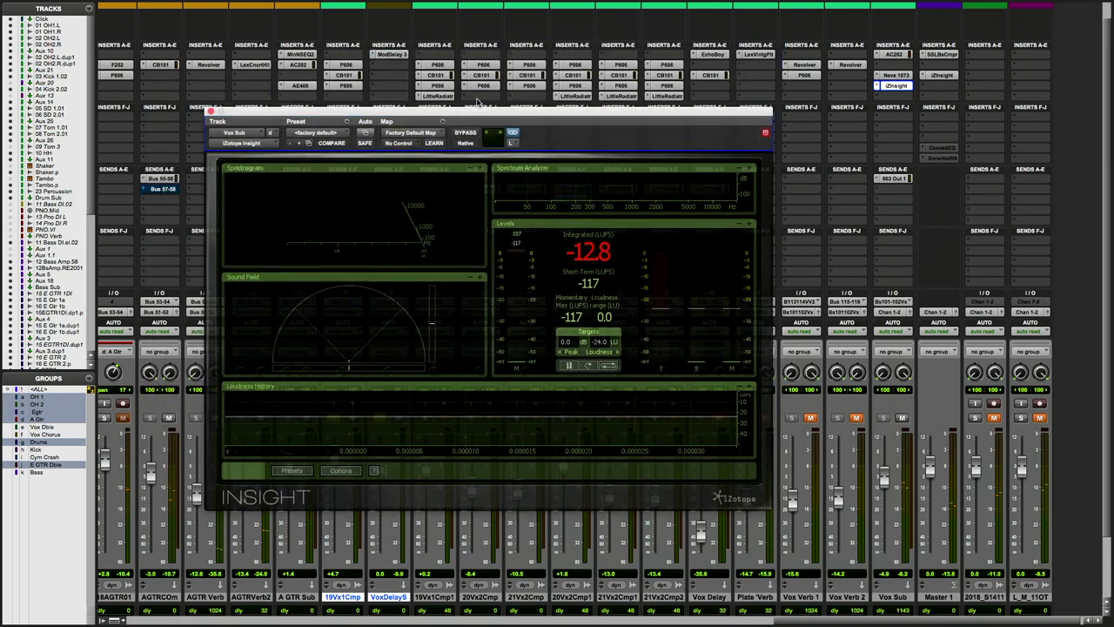
{"action": "left_click", "coordinate": [532, 126]}
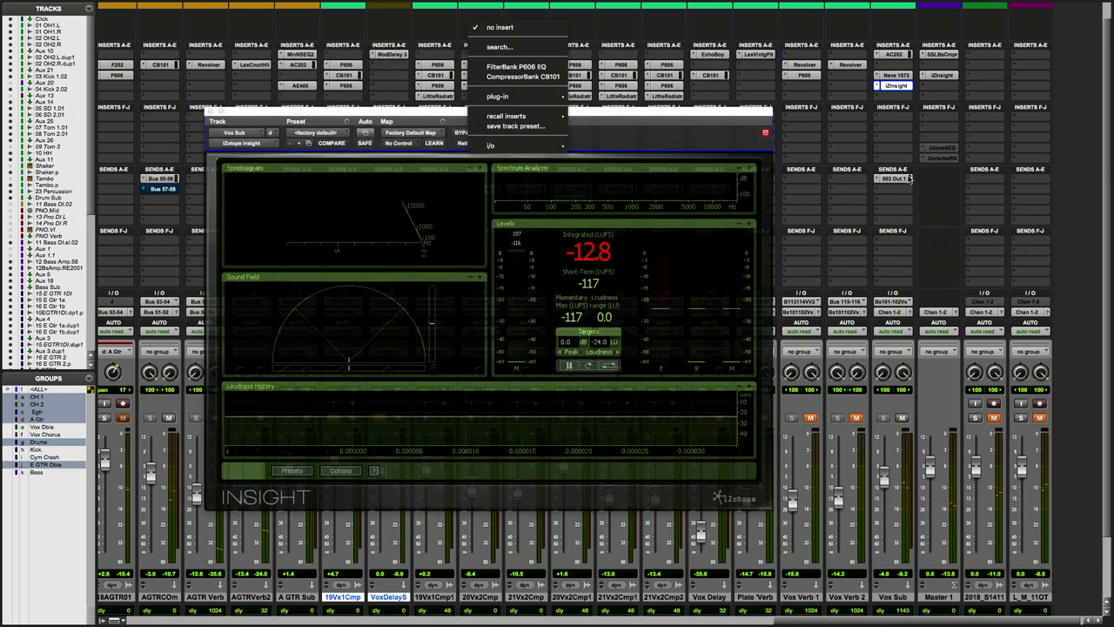
{"action": "left_click", "coordinate": [628, 114]}
{"action": "scroll", "coordinate": [905, 91], "scroll_direction": "left", "scroll_amount": 2}
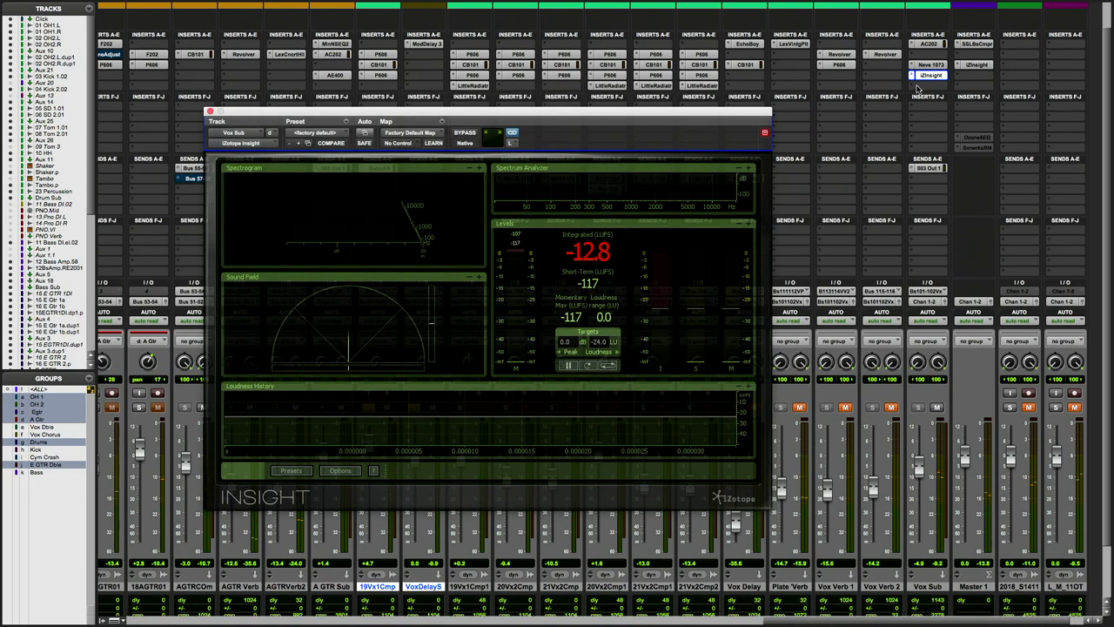
{"action": "scroll", "coordinate": [513, 144], "scroll_direction": "right", "scroll_amount": 1}
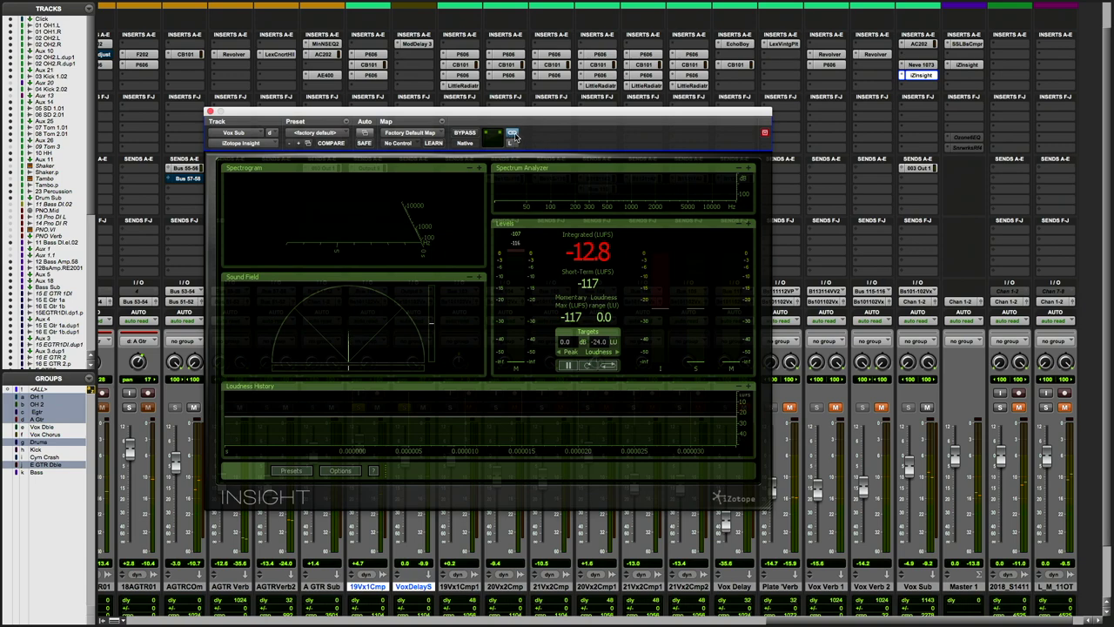
{"action": "scroll", "coordinate": [514, 135], "scroll_direction": "left", "scroll_amount": 1}
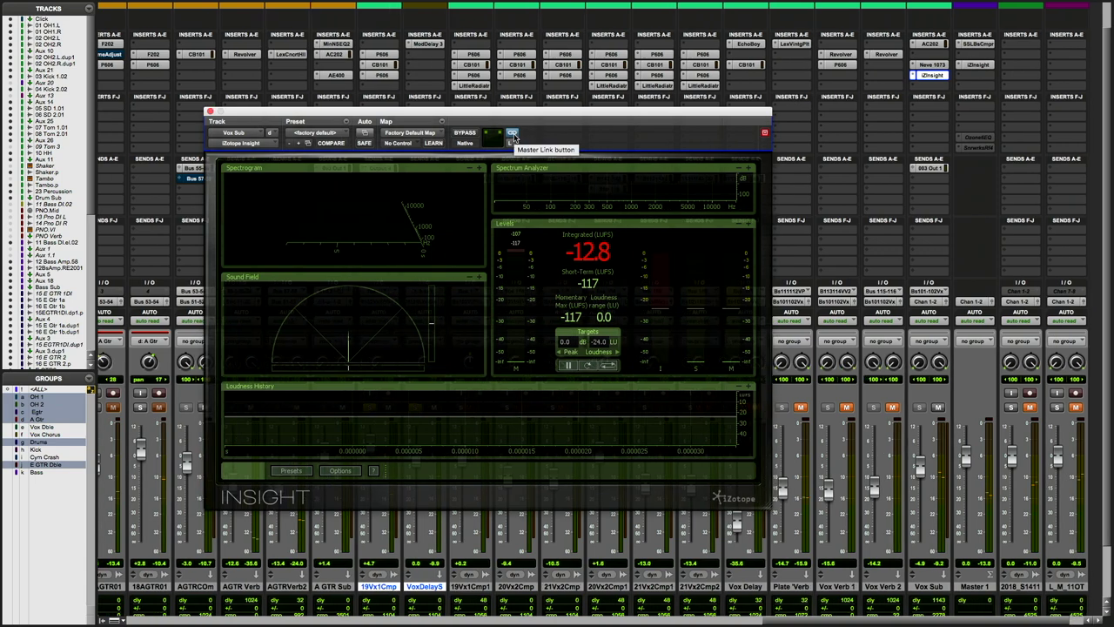
{"action": "left_click", "coordinate": [512, 142]}
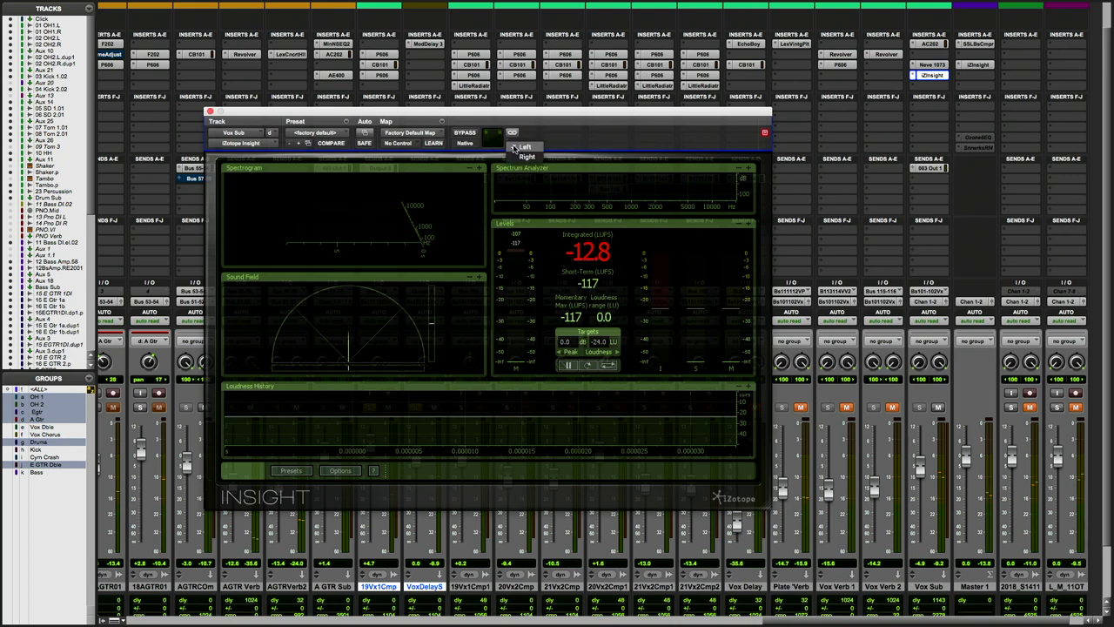
{"action": "left_click", "coordinate": [516, 157]}
{"action": "left_click", "coordinate": [512, 145]}
{"action": "left_click", "coordinate": [527, 144]}
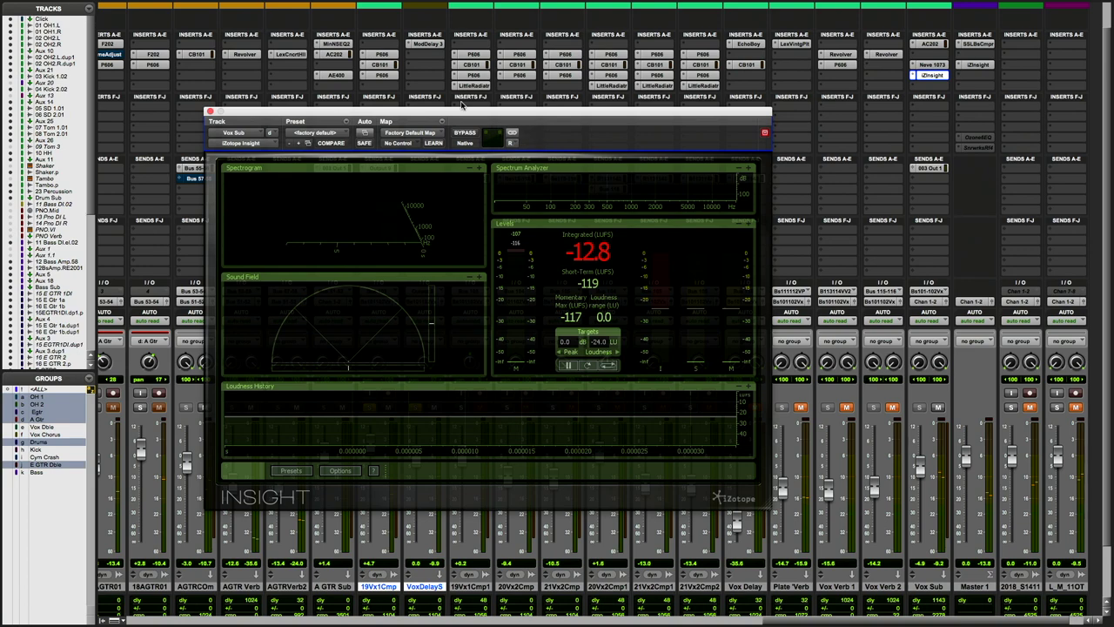
{"action": "left_click_drag", "start_coordinate": [449, 113], "coordinate": [459, 74]}
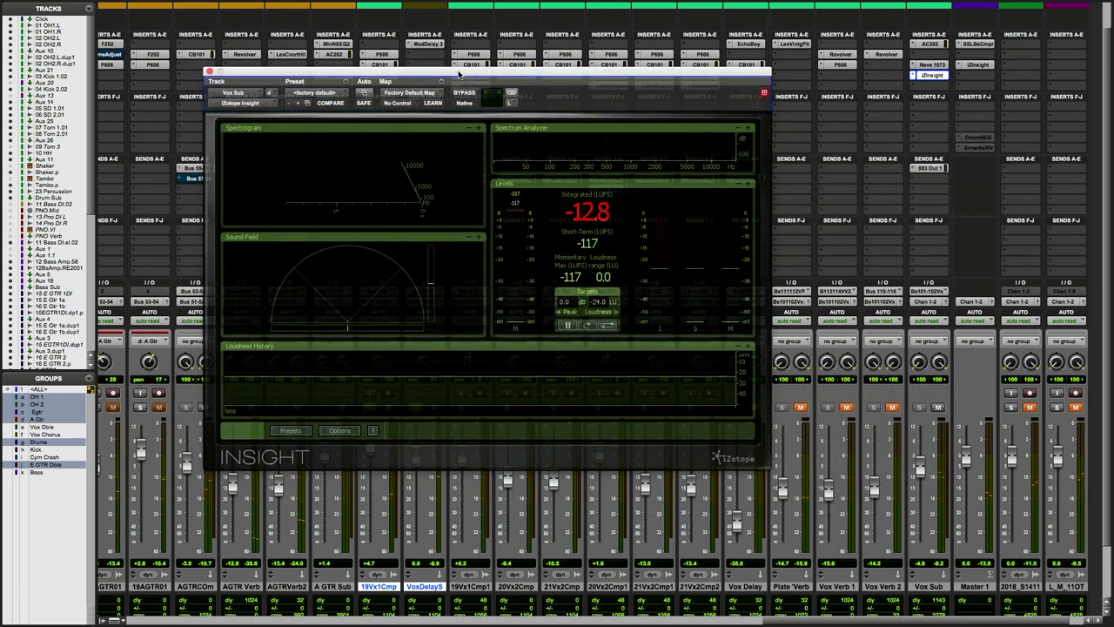
- Open Insight on Master 1, enlarge its Spectrum Analyzer, and examine the vocal's frequency spectrum during playback
{"action": "left_click", "coordinate": [977, 65]}
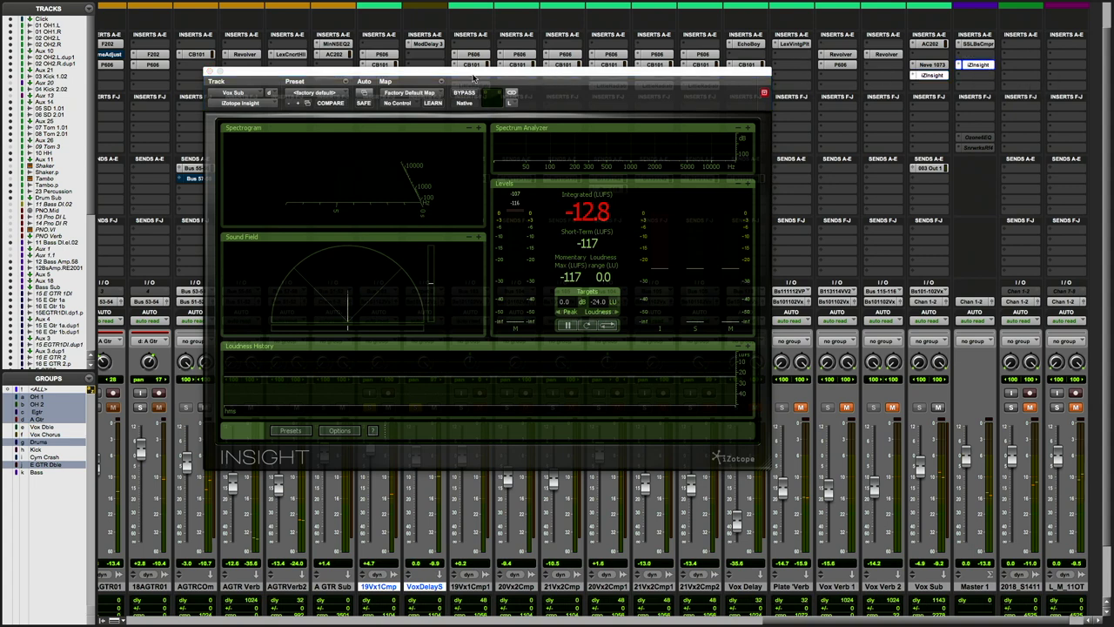
{"action": "left_click_drag", "start_coordinate": [261, 487], "coordinate": [424, 105]}
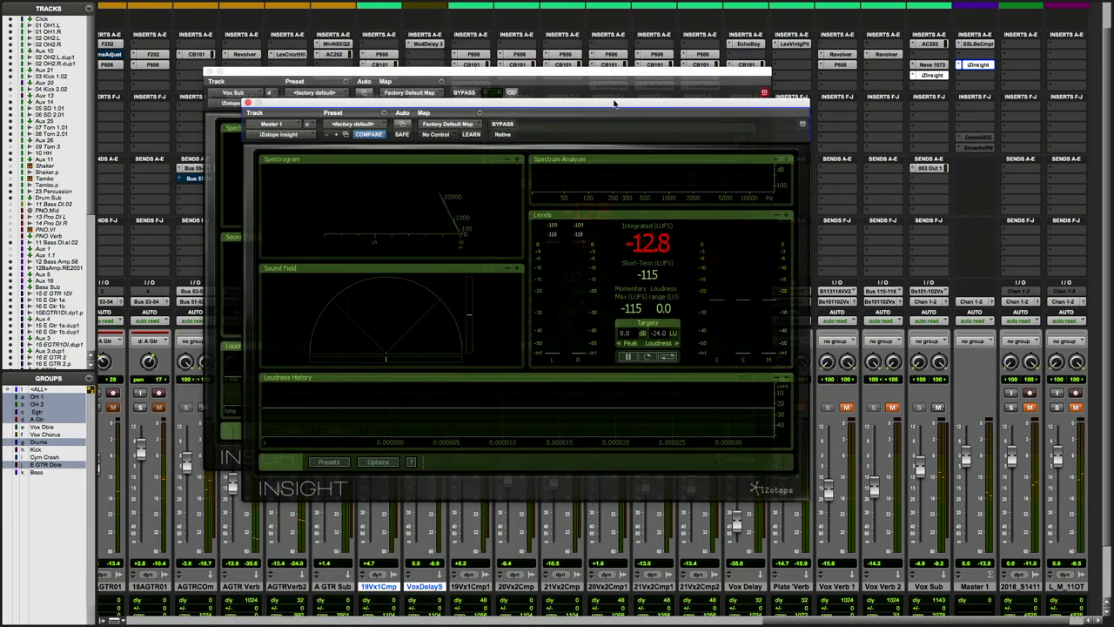
{"action": "left_click", "coordinate": [784, 160]}
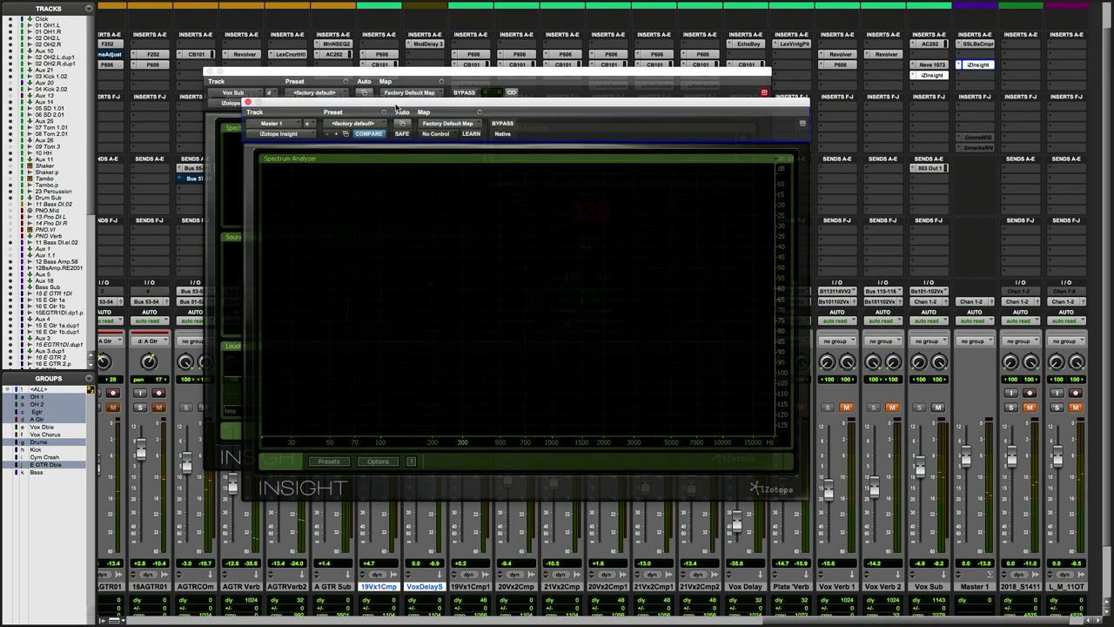
{"action": "left_click_drag", "start_coordinate": [397, 108], "coordinate": [366, 75]}
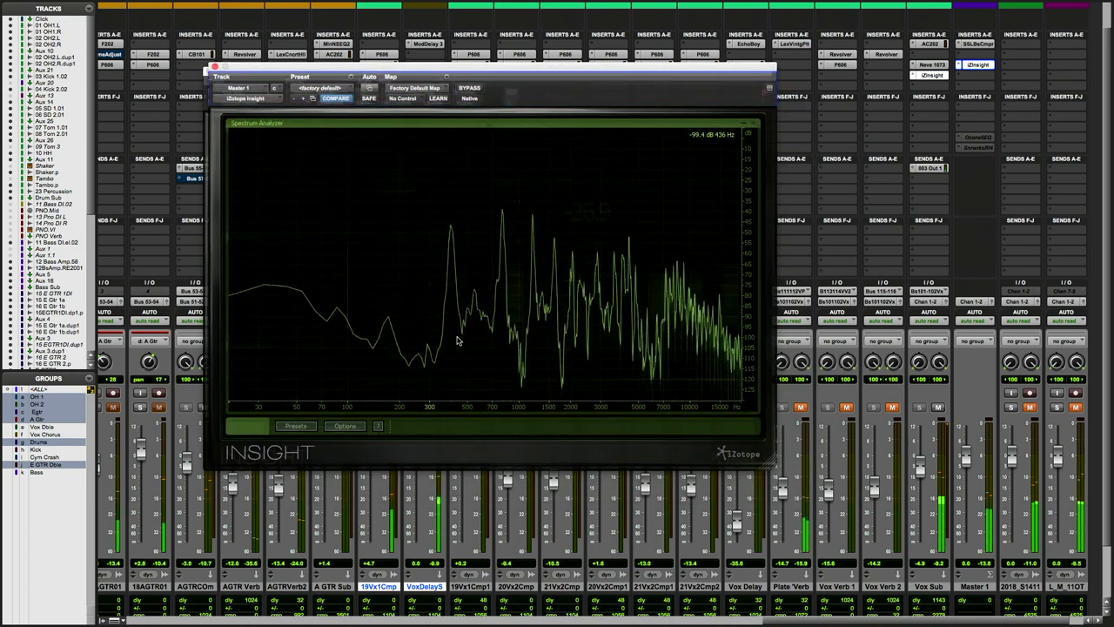
{"action": "key", "text": "space"}
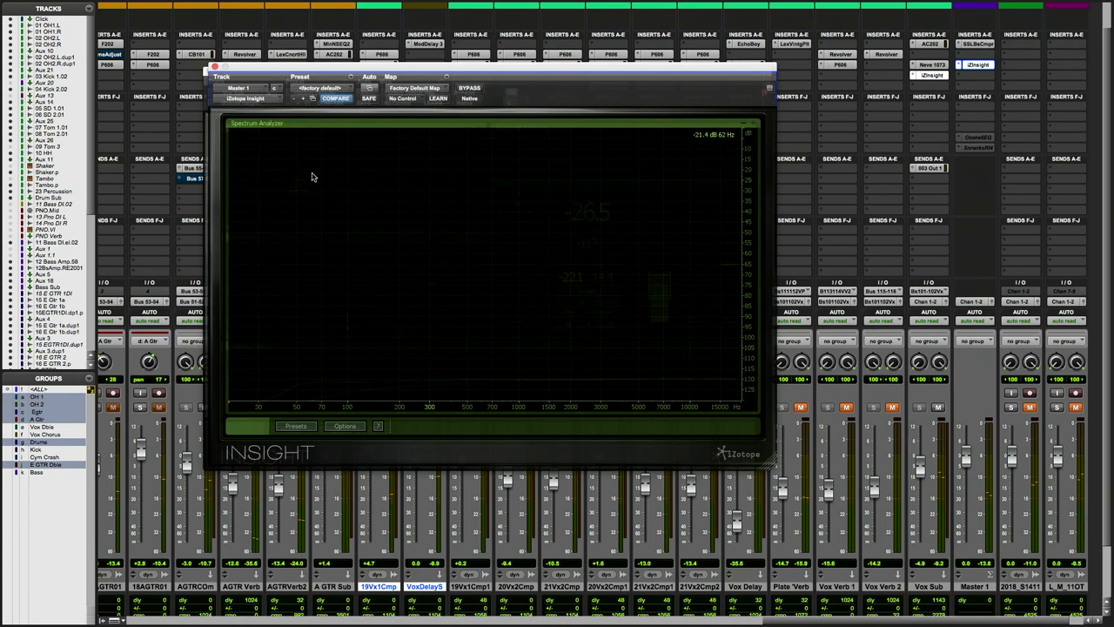
{"action": "key", "text": "space"}
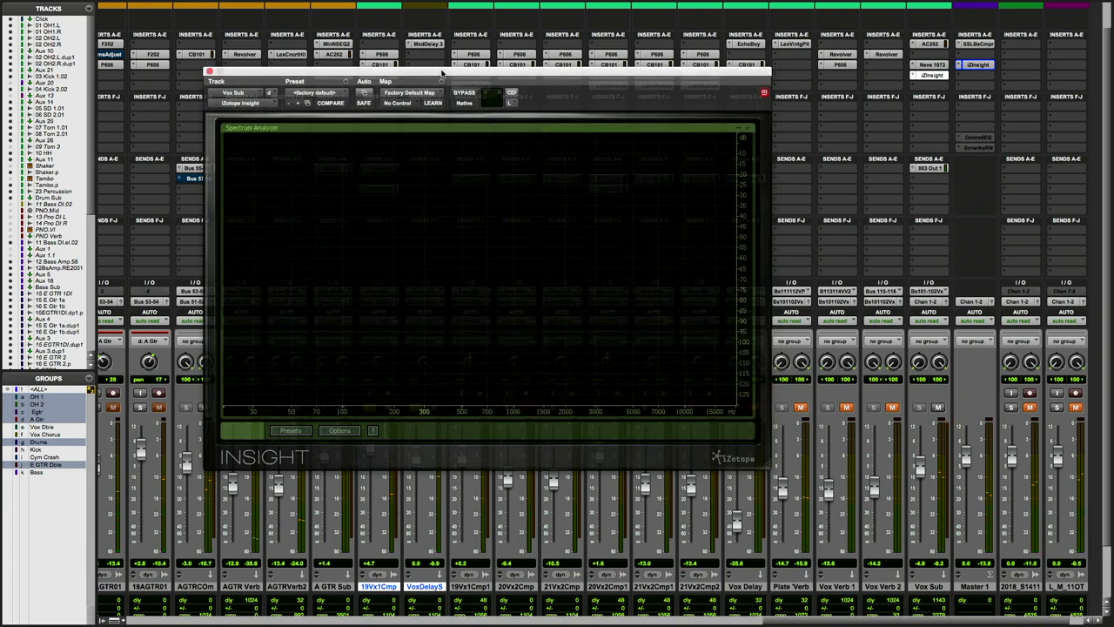
- Examine the left-channel spectrum in Vox Sub's Insight window with playback, and close the plug-in window
{"action": "left_click_drag", "start_coordinate": [442, 75], "coordinate": [627, 69]}
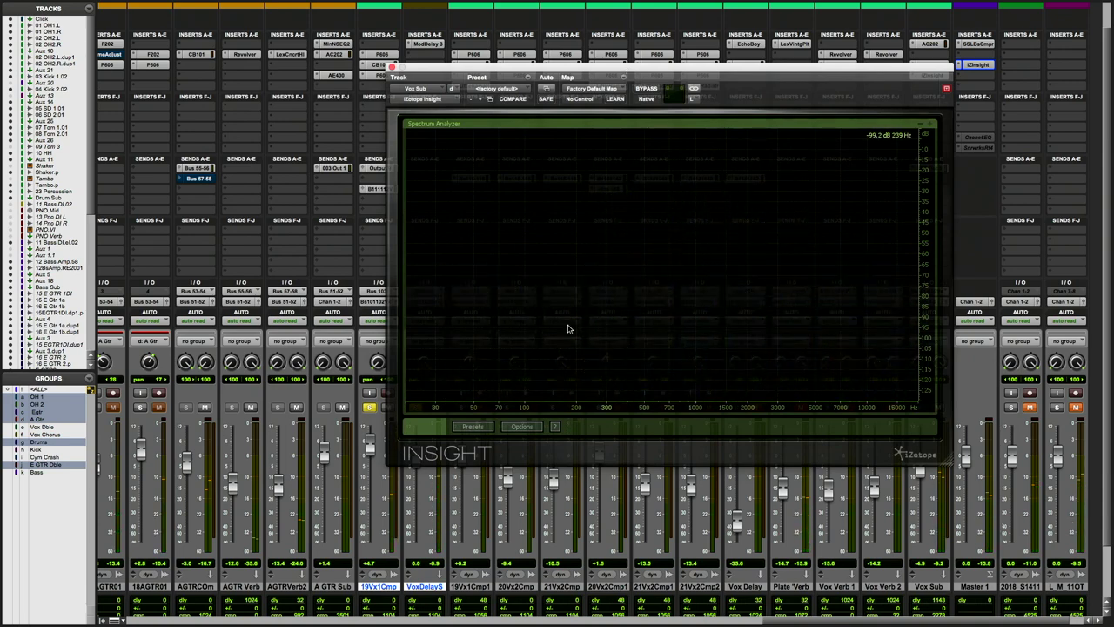
{"action": "left_click_drag", "start_coordinate": [441, 69], "coordinate": [533, 65]}
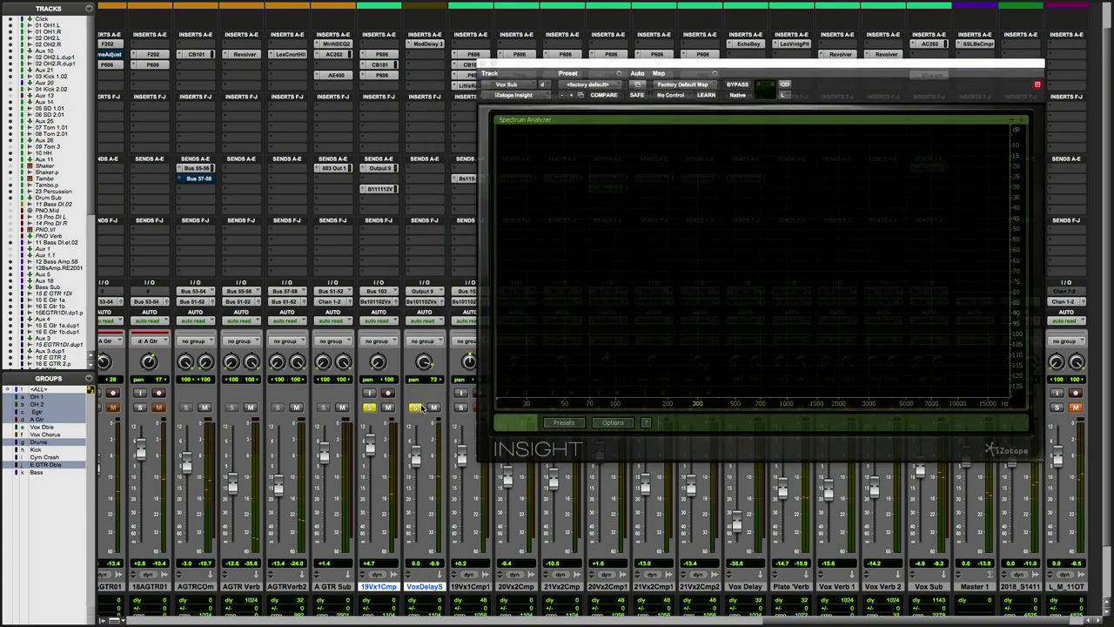
{"action": "key", "text": "space"}
{"action": "left_click", "coordinate": [480, 66]}
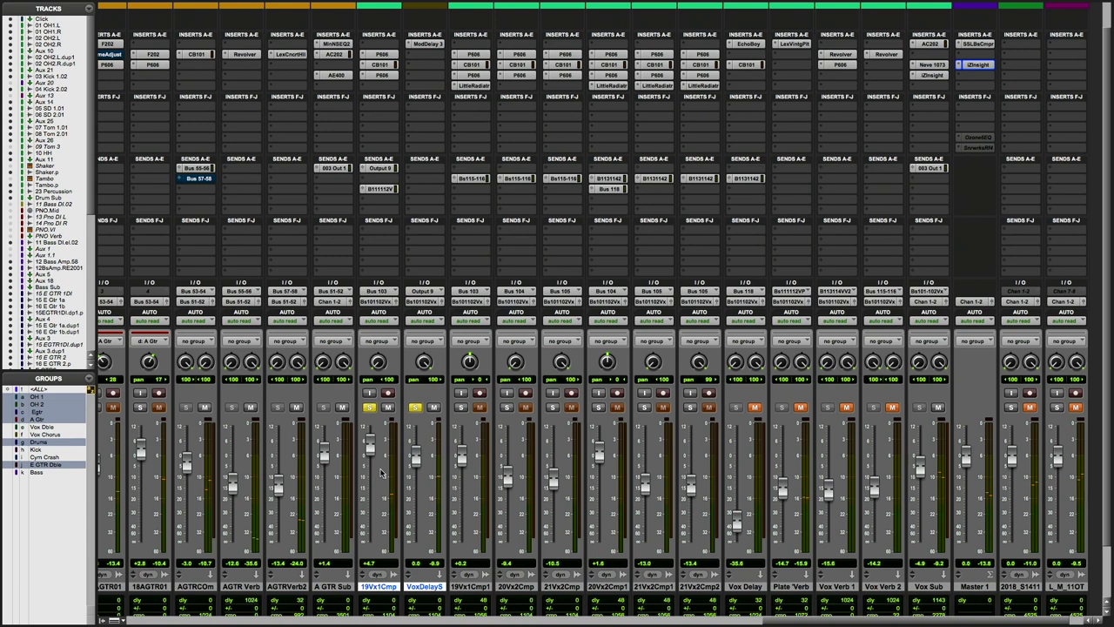
- Open Mod Delay III on Vox Delay SS and set its delay time to 0.4 ms
{"action": "left_click", "coordinate": [423, 45]}
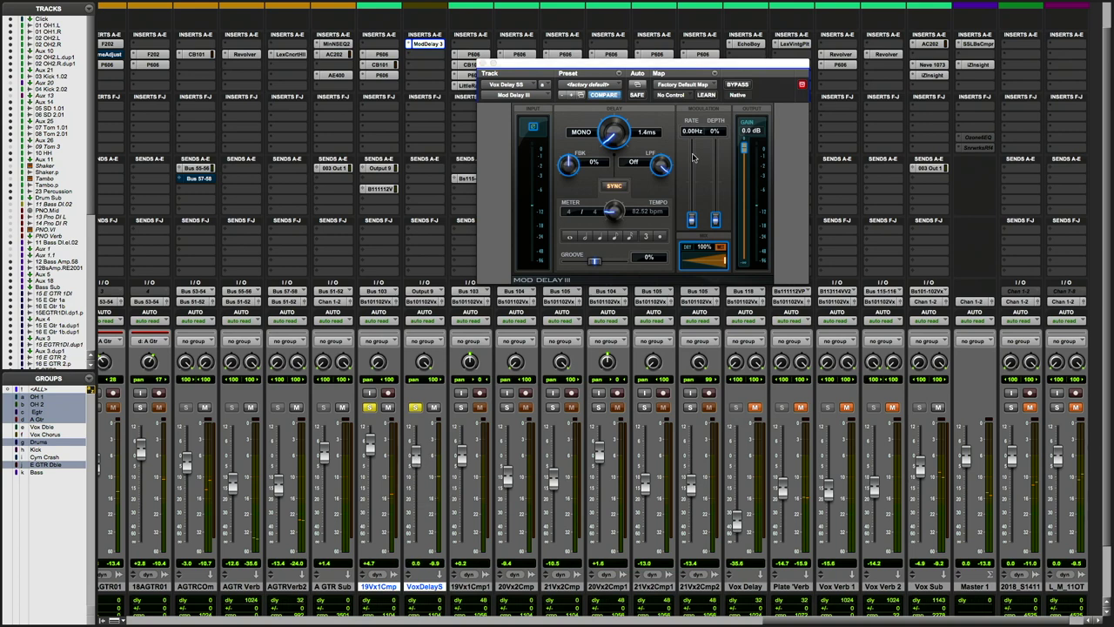
{"action": "left_click", "coordinate": [643, 133]}
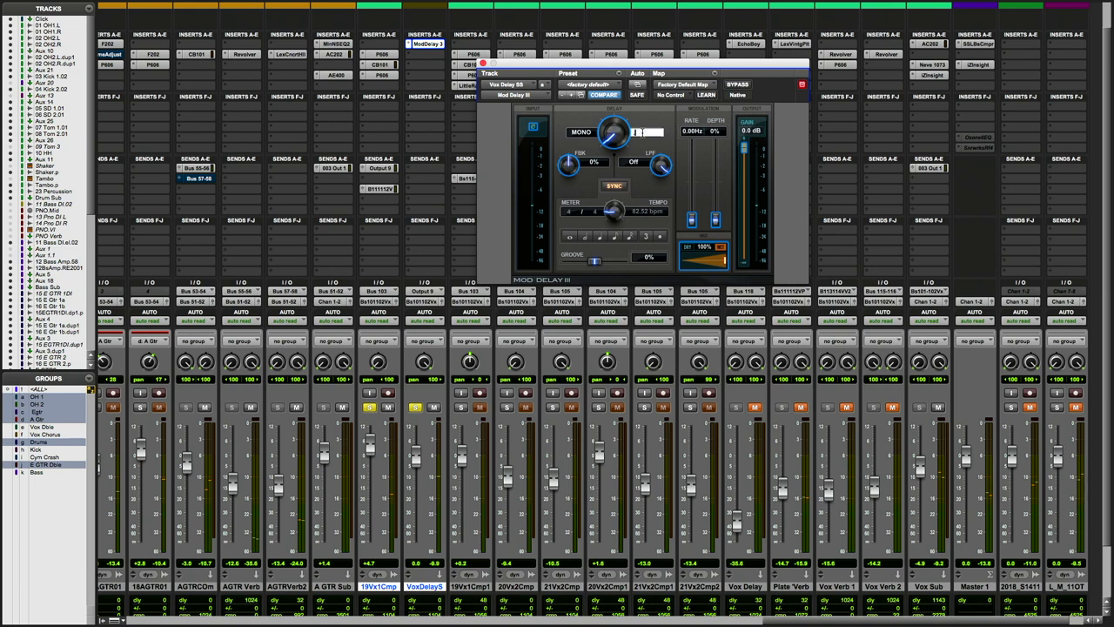
{"action": "key", "text": "Return"}
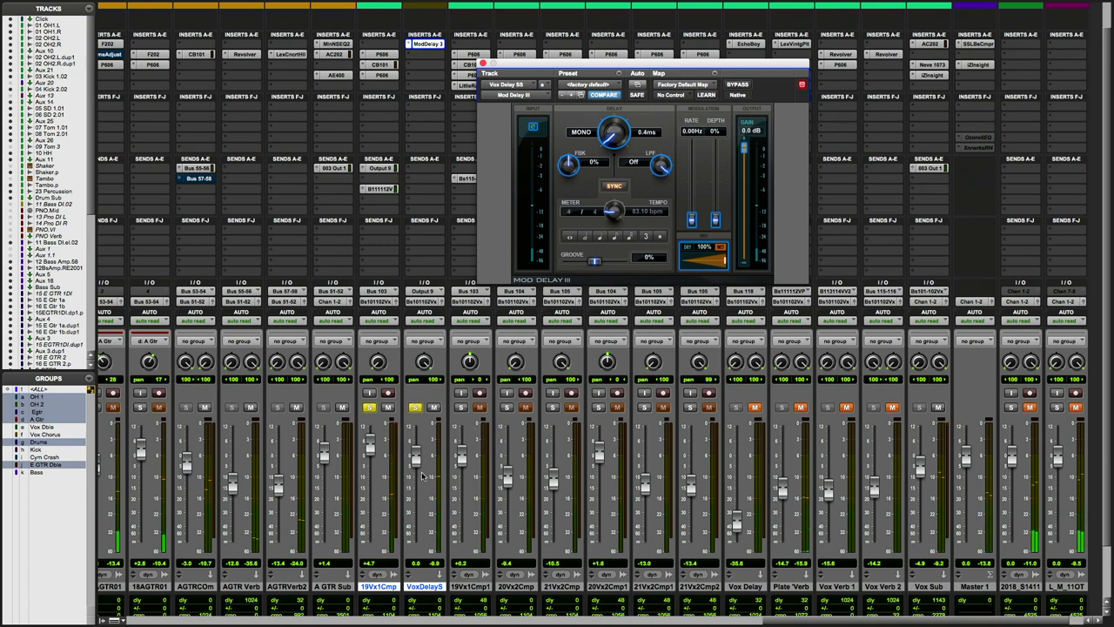
- Set the delay time of Mod Delay III on Vox Delay SS to 0.2 ms
{"action": "left_click", "coordinate": [646, 131]}
{"action": "type", "text": "0.2"}
{"action": "key", "text": "Return"}
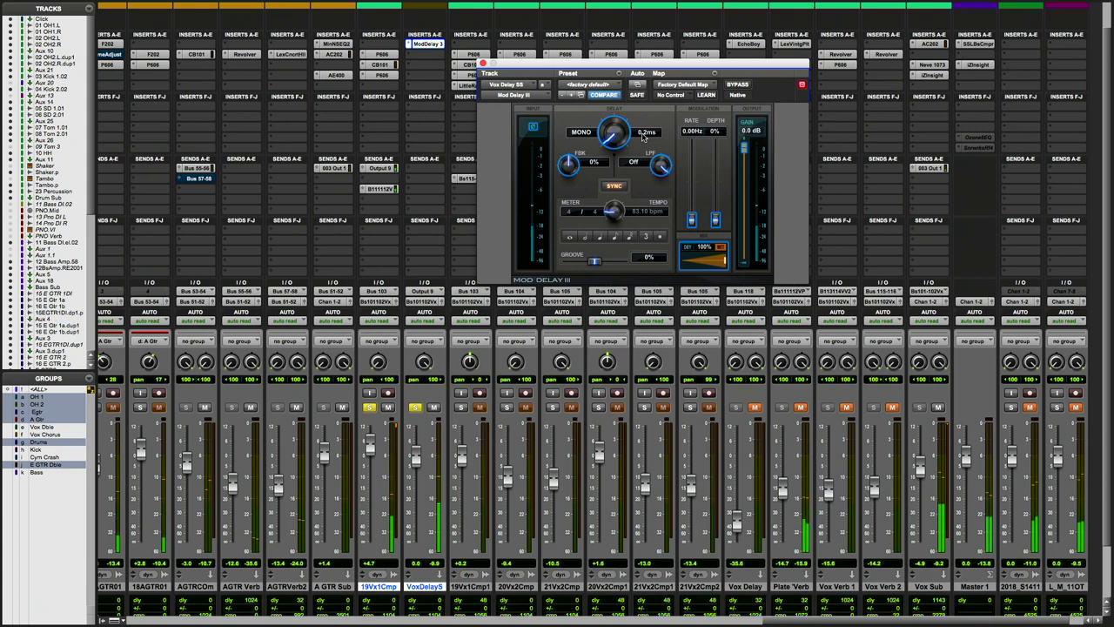
- Set the delay time of Mod Delay III on Vox Delay SS to 0.6 ms
{"action": "left_click", "coordinate": [645, 133]}
{"action": "key", "text": "Return"}
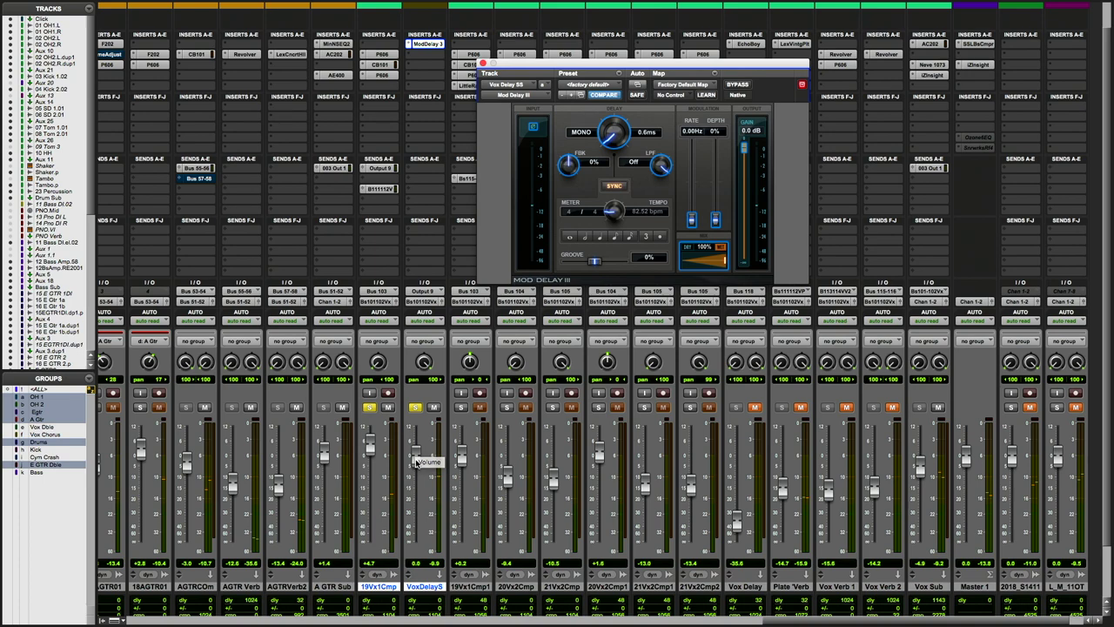
- Lower the Vox Delay SS fader in stages to about -5.2 dB during playback, and reset it to 0.0 dB
{"action": "scroll", "coordinate": [417, 463], "scroll_direction": "left", "scroll_amount": 1}
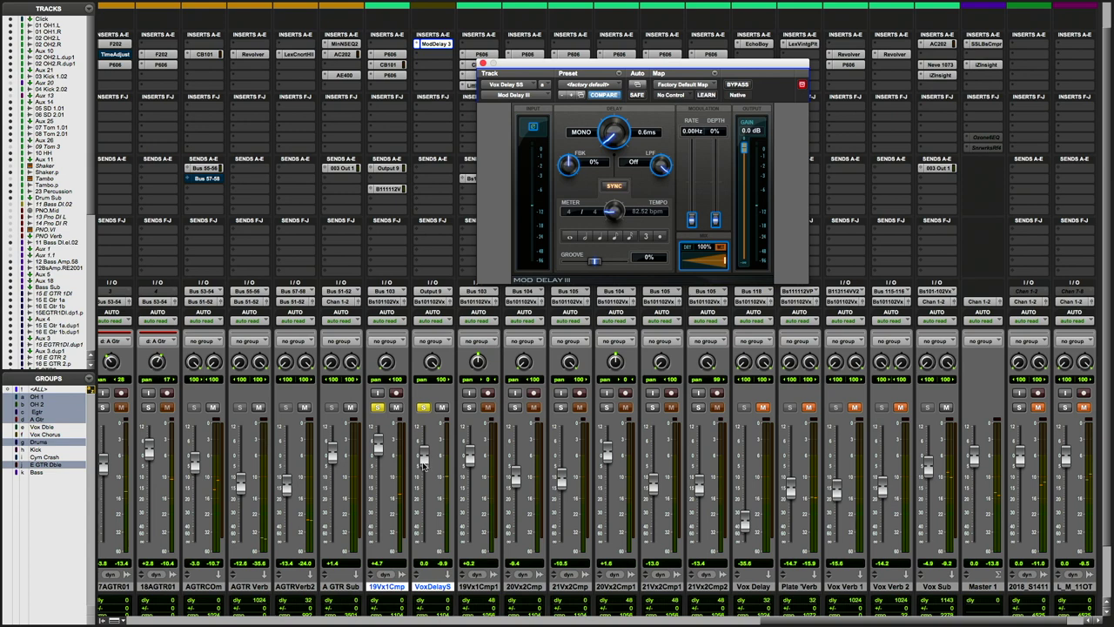
{"action": "left_click_drag", "start_coordinate": [424, 466], "coordinate": [424, 473]}
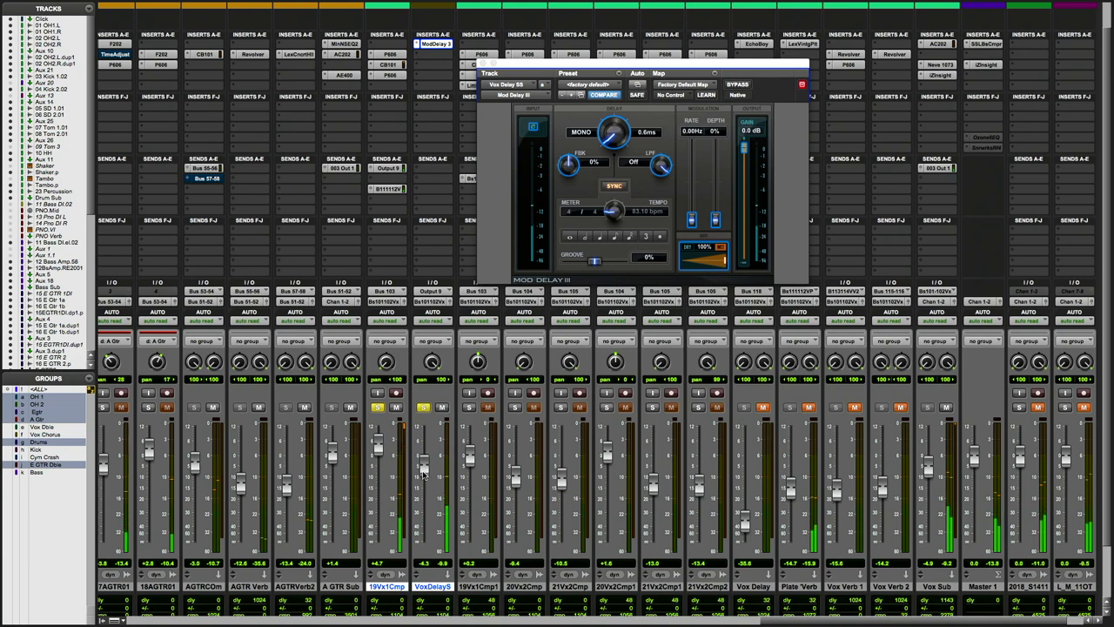
{"action": "scroll", "coordinate": [424, 474], "scroll_direction": "up", "scroll_amount": 1}
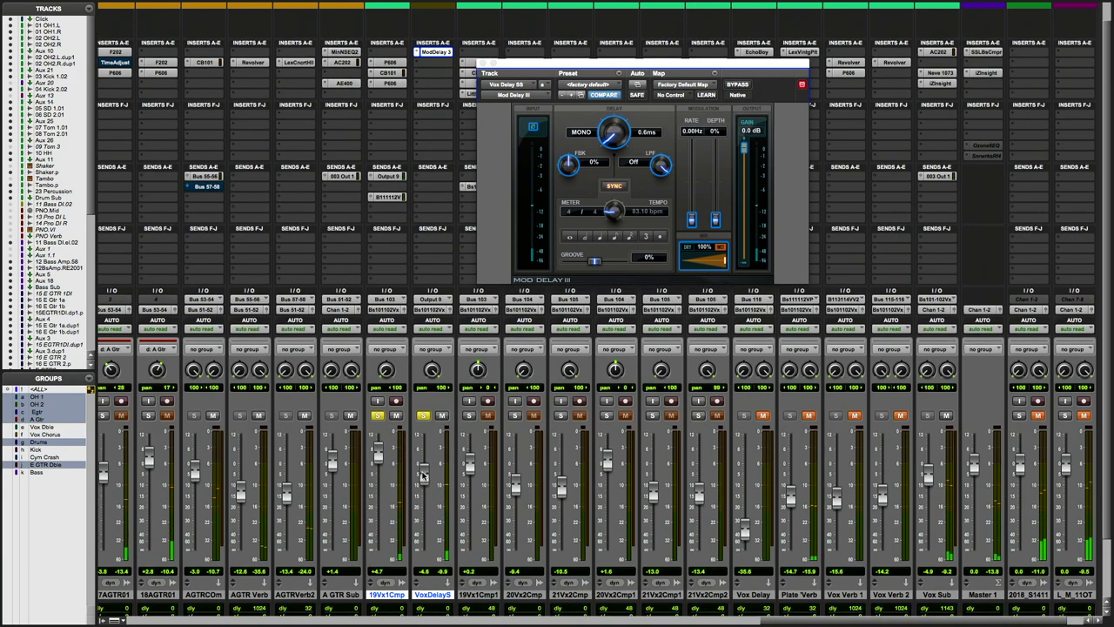
{"action": "left_click_drag", "start_coordinate": [422, 476], "coordinate": [422, 481]}
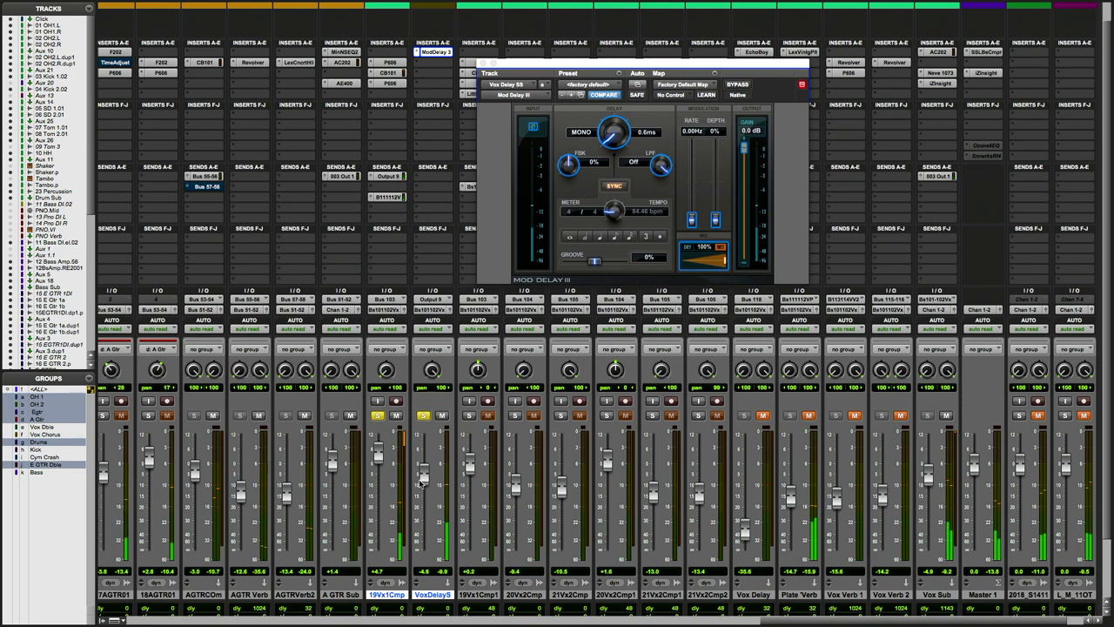
{"action": "left_click_drag", "start_coordinate": [422, 481], "coordinate": [423, 485]}
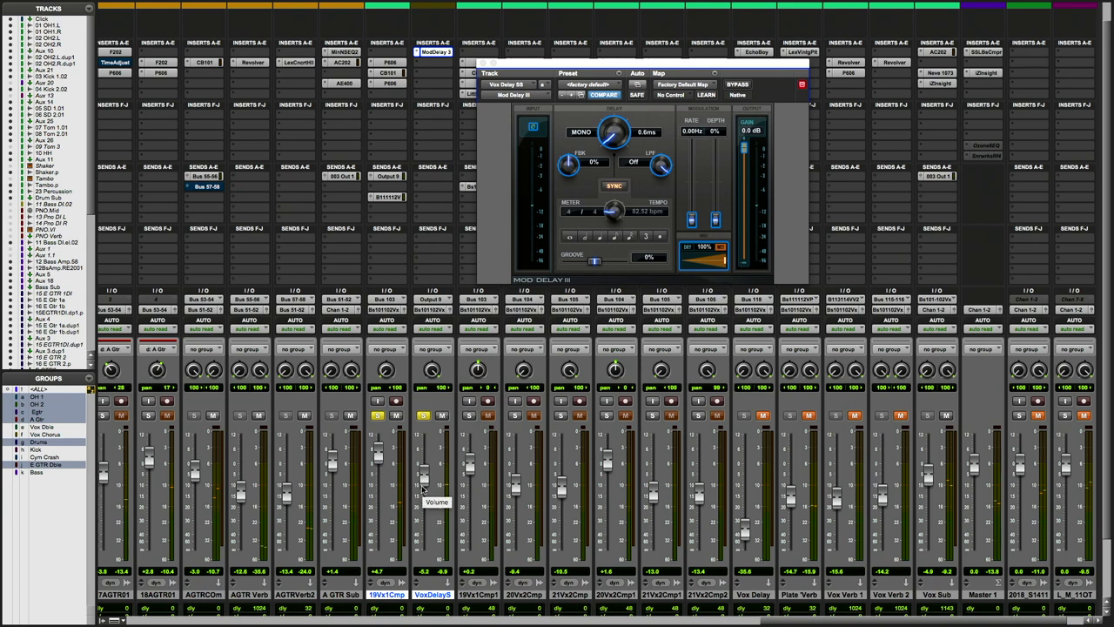
{"action": "left_click", "coordinate": [424, 479], "text": "alt"}
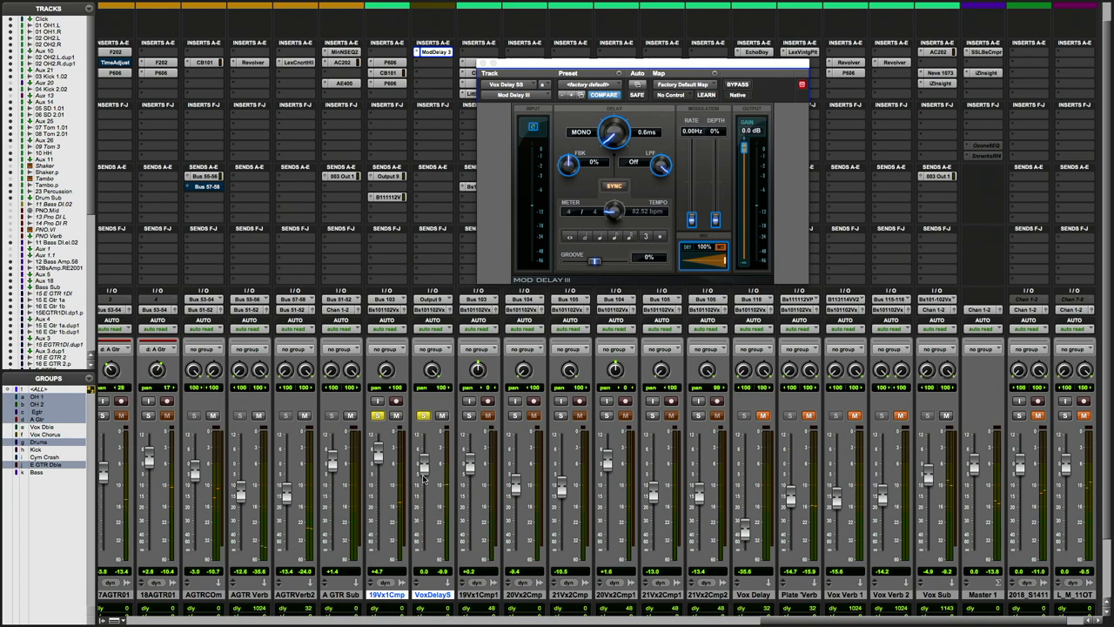
- Raise the Vox Delay SS fader to about +3.1 dB and return it to 0.0 dB
{"action": "left_click_drag", "start_coordinate": [422, 467], "coordinate": [422, 459]}
{"action": "scroll", "coordinate": [423, 459], "scroll_direction": "left", "scroll_amount": 1}
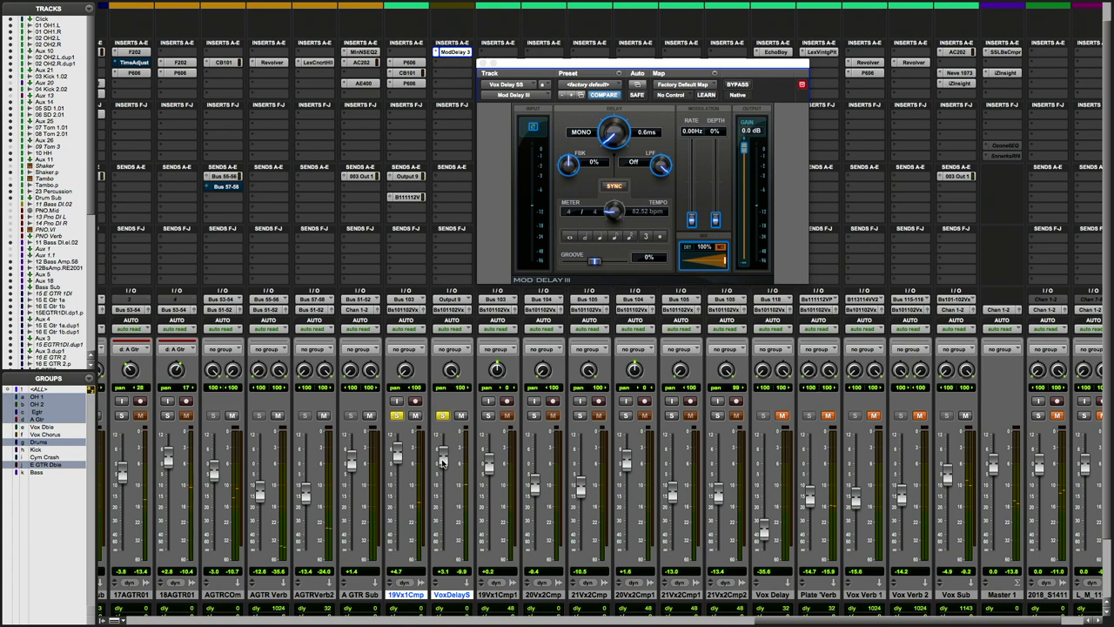
{"action": "left_click_drag", "start_coordinate": [441, 461], "coordinate": [442, 460]}
{"action": "left_click", "coordinate": [444, 464], "text": "alt"}
- Compare playback with the Vox Delay SS fader lowered and raised to about +10.8 dB, resetting it to 0.0 dB each time
{"action": "left_click_drag", "start_coordinate": [442, 467], "coordinate": [443, 481]}
{"action": "left_click", "coordinate": [442, 481], "text": "alt"}
{"action": "key", "text": "space"}
{"action": "scroll", "coordinate": [442, 470], "scroll_direction": "left", "scroll_amount": 1}
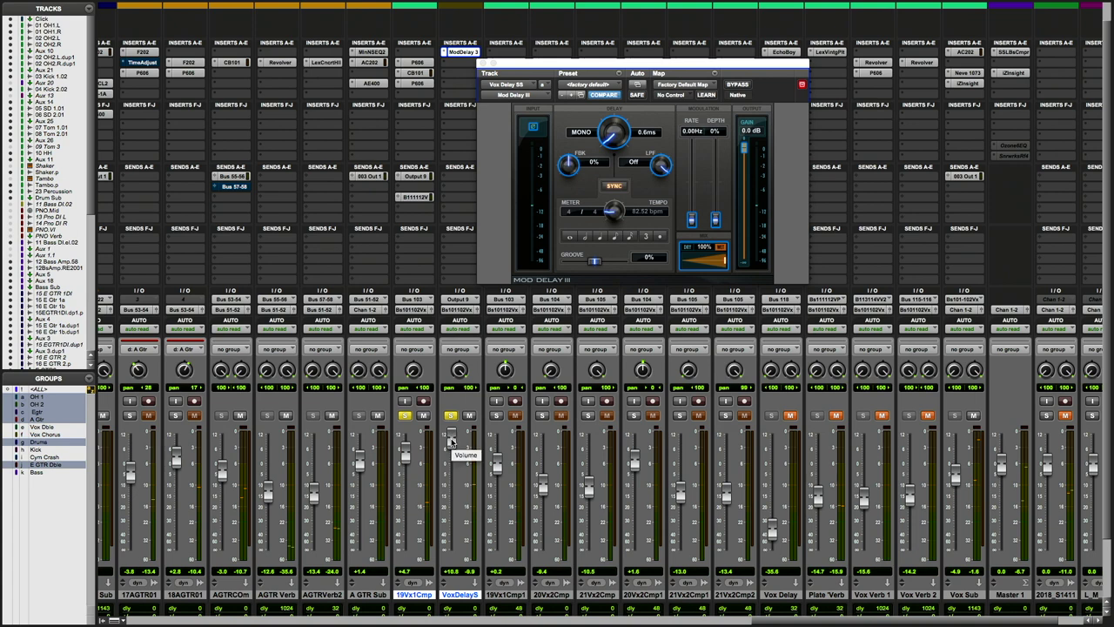
{"action": "left_click", "coordinate": [450, 438], "text": "alt"}
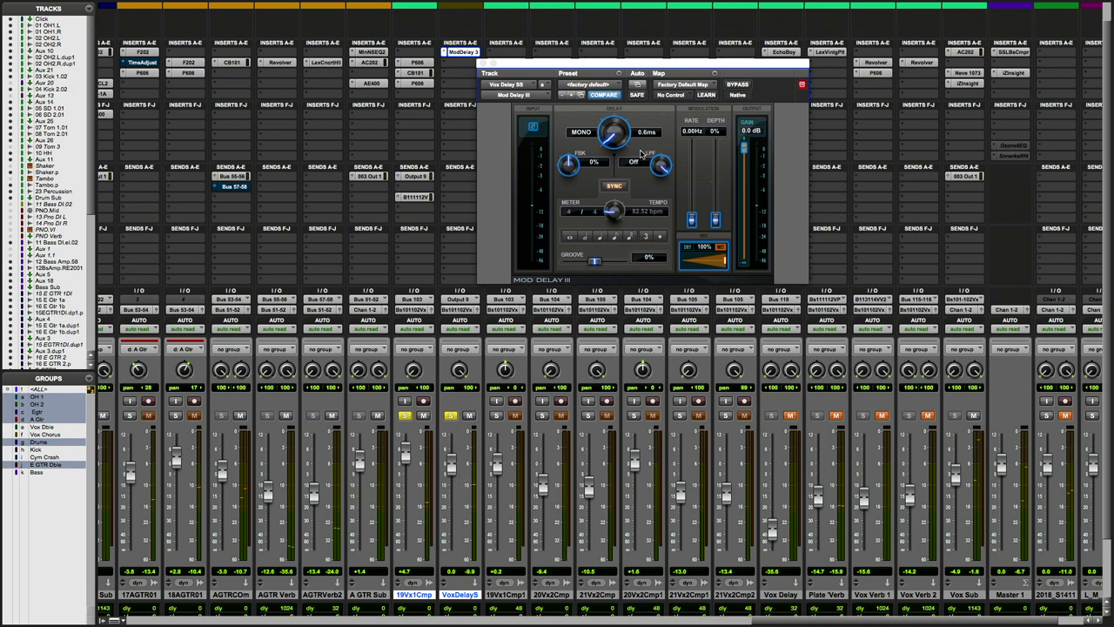
- Briefly lower the Vox Delay SS fader, reset it to 0.0 dB, and pull it down to about -4.8 dB during playback
{"action": "left_click_drag", "start_coordinate": [451, 472], "coordinate": [450, 479]}
{"action": "left_click", "coordinate": [449, 478], "text": "alt"}
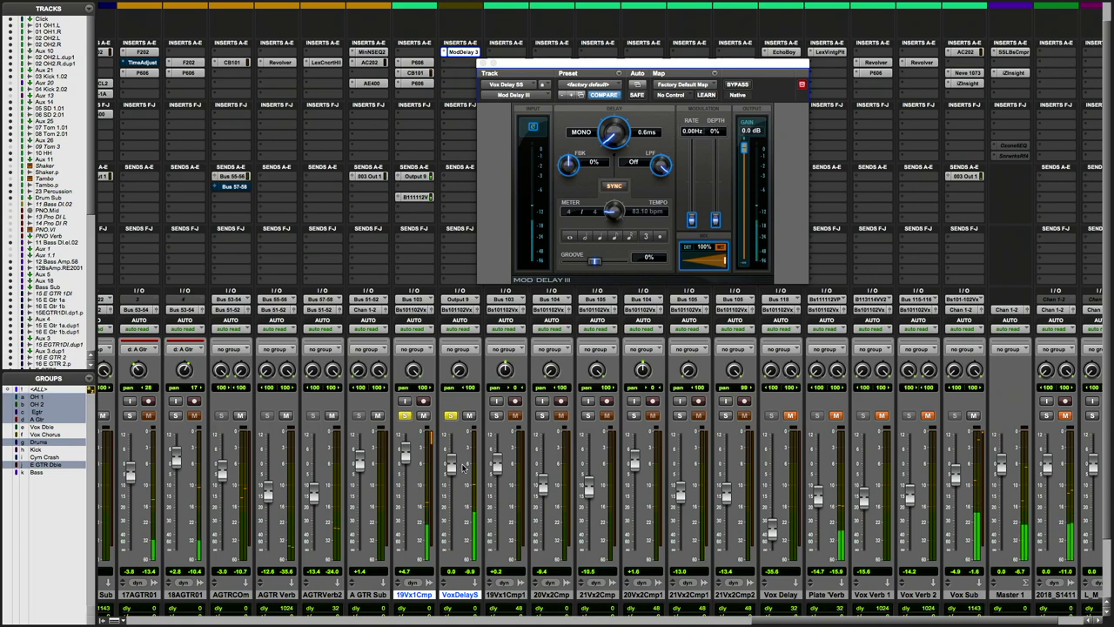
{"action": "scroll", "coordinate": [463, 468], "scroll_direction": "left", "scroll_amount": 1}
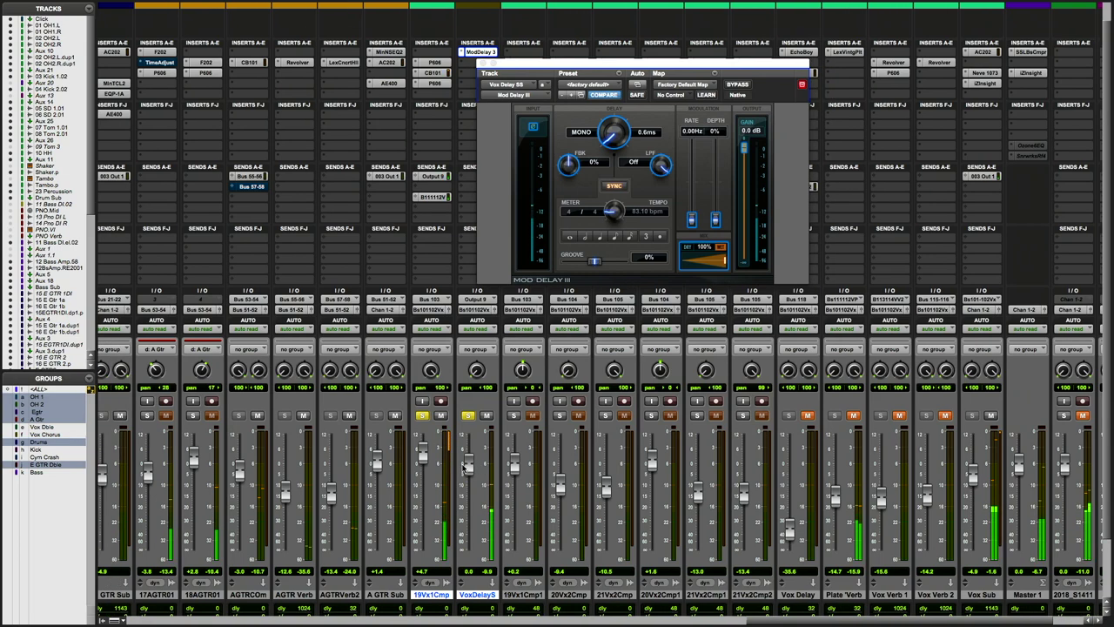
{"action": "scroll", "coordinate": [467, 476], "scroll_direction": "down", "scroll_amount": 1}
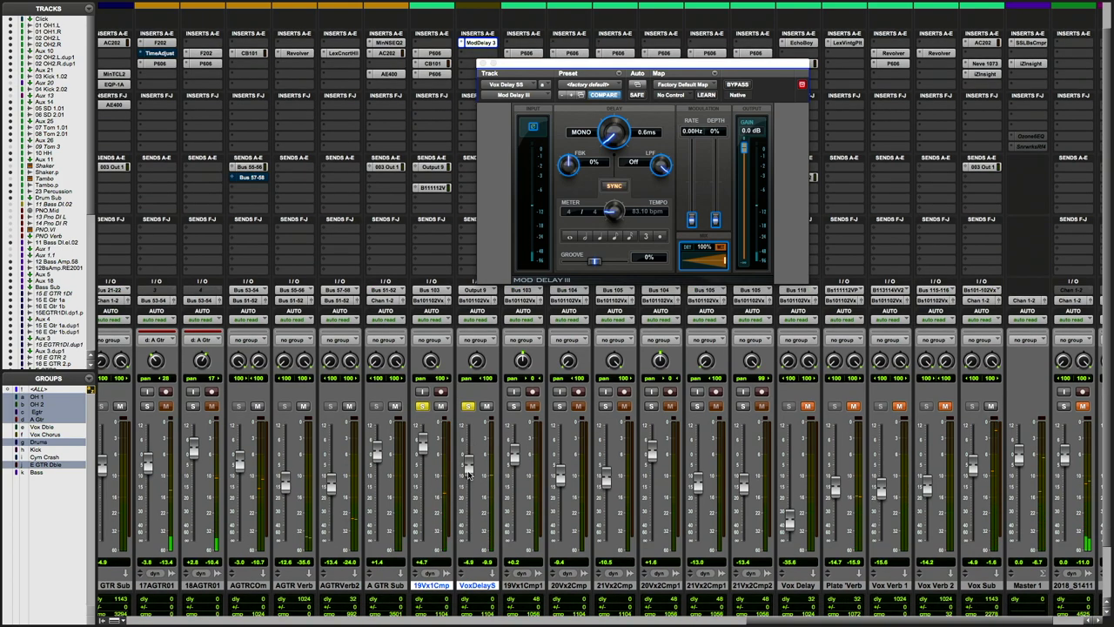